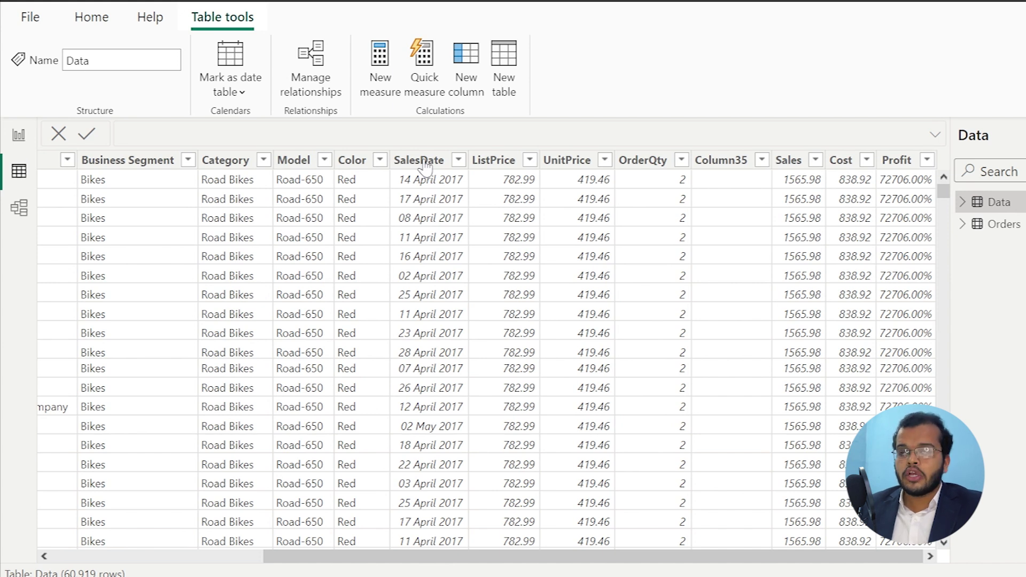
Add a calculated column named Year to the Data table and begin its formula with the YEAR function.
left_click(423, 163)
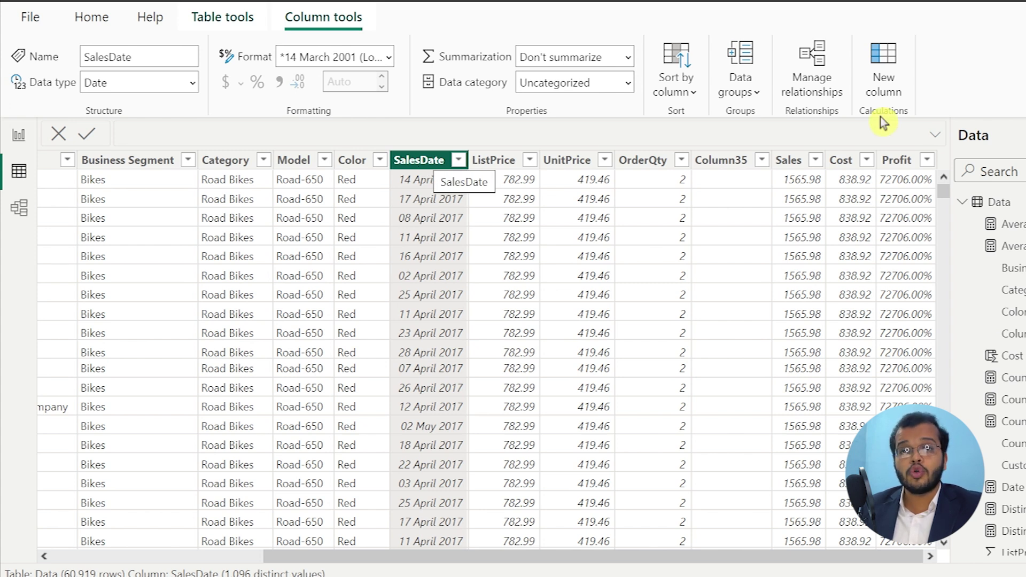
left_click(888, 82)
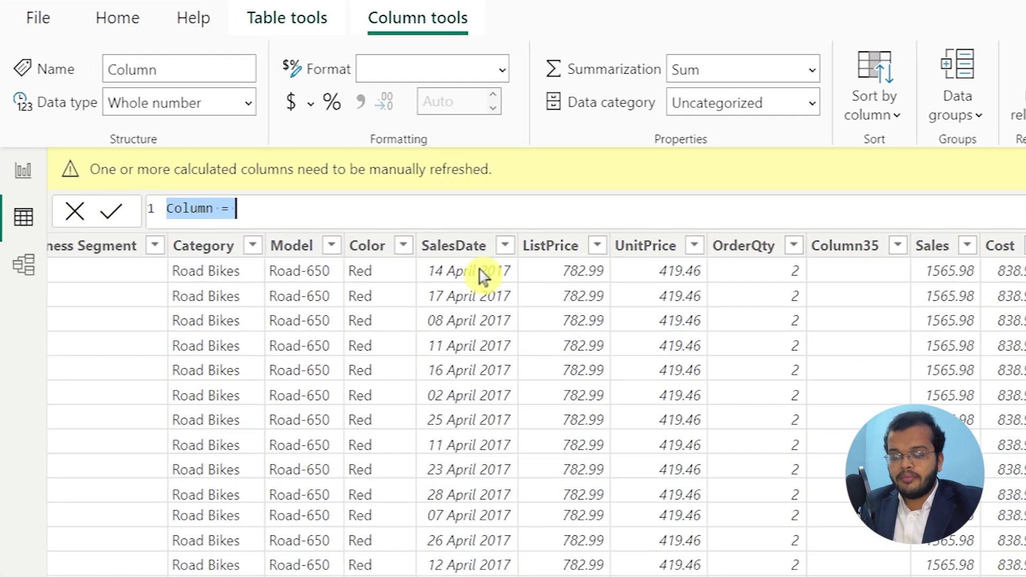
type("Year")
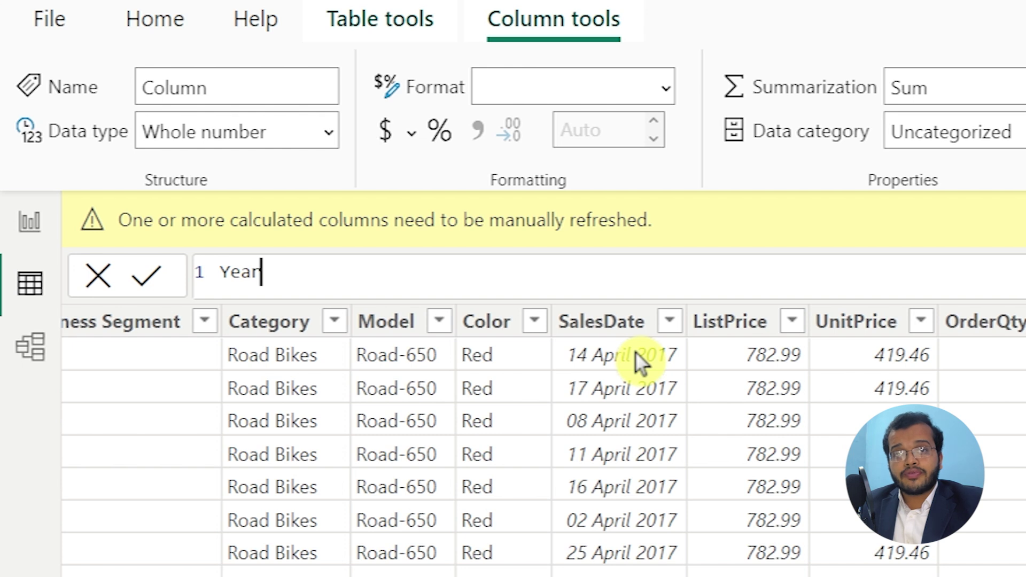
type(" = ")
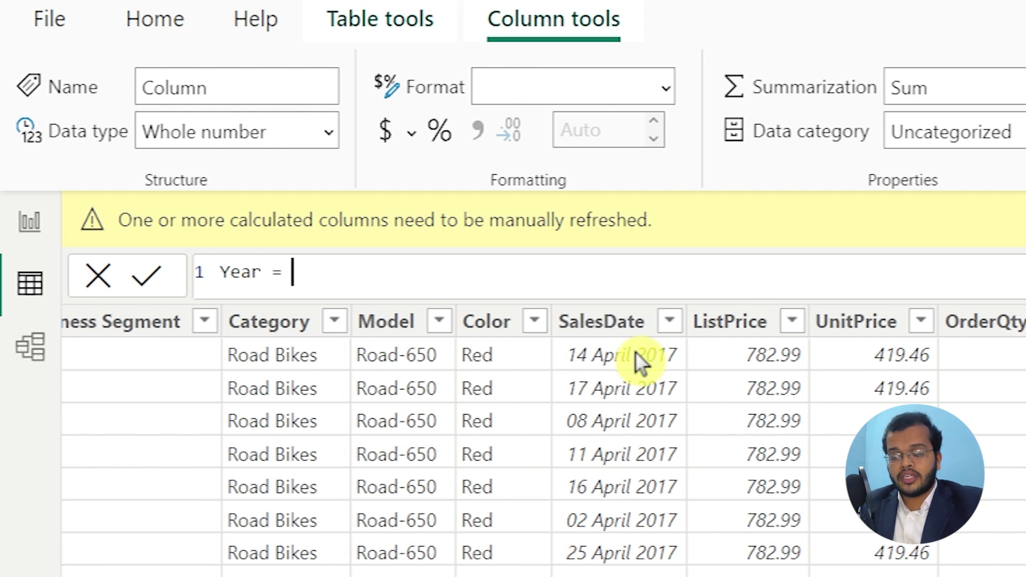
type("YEAR")
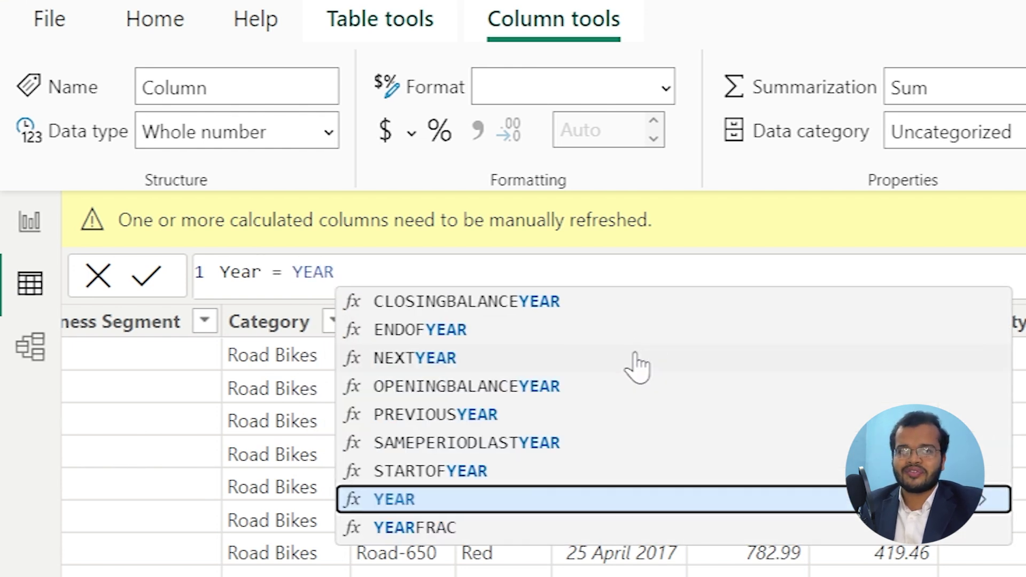
left_click(431, 500)
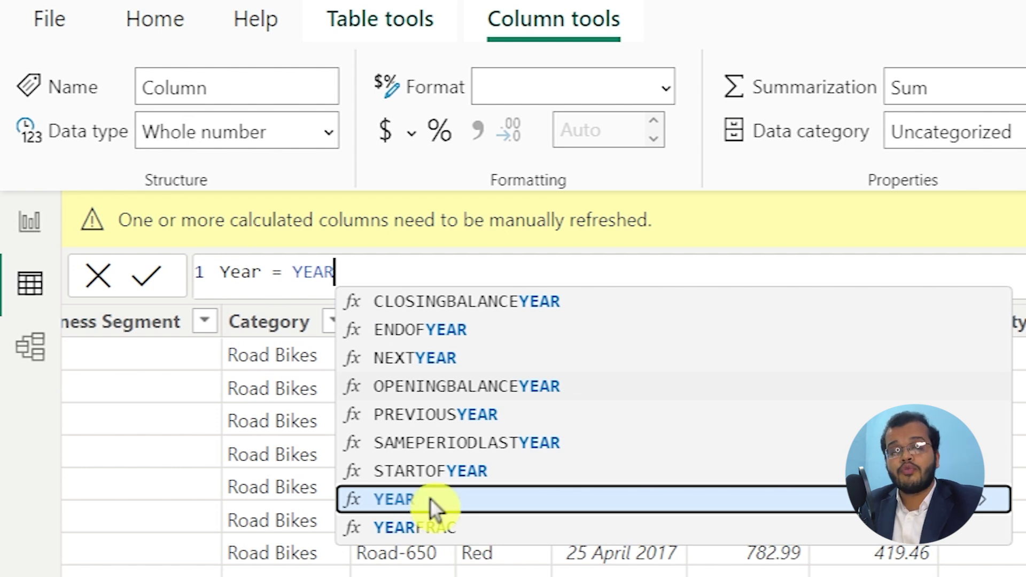
left_click(430, 498)
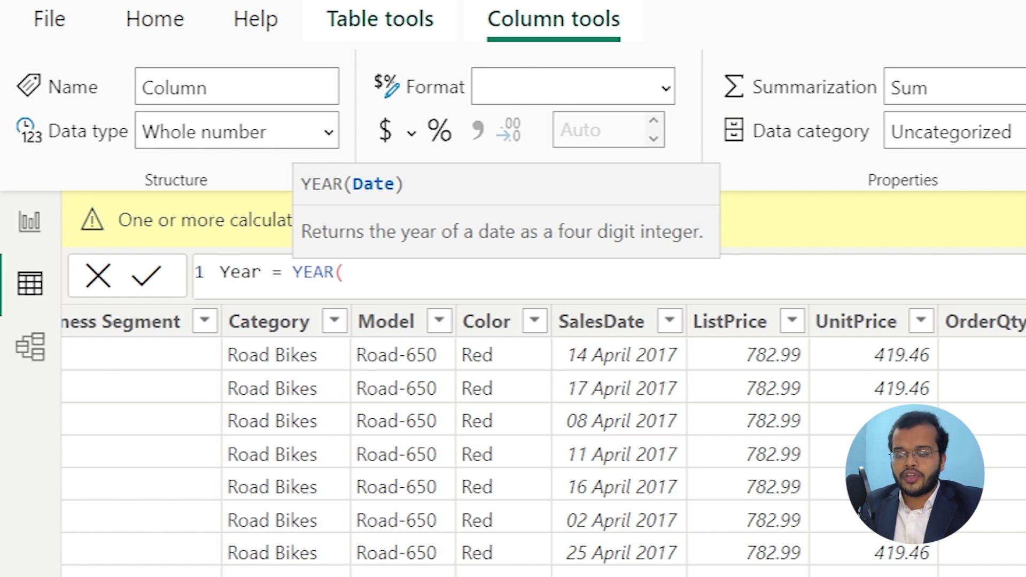
Complete the Year column's formula as YEAR(Data[SalesDate]) and commit it.
type("DAT")
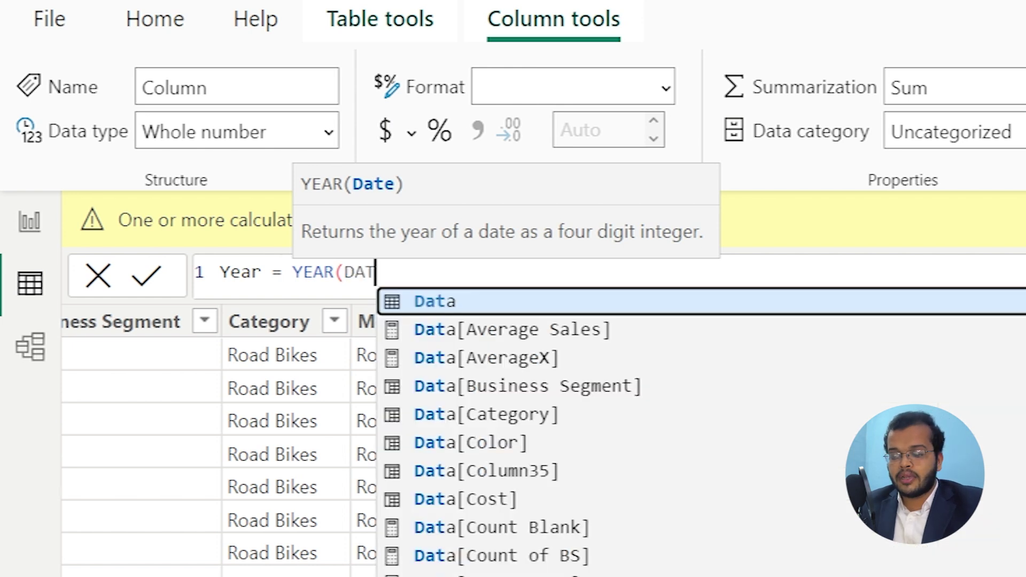
type("A")
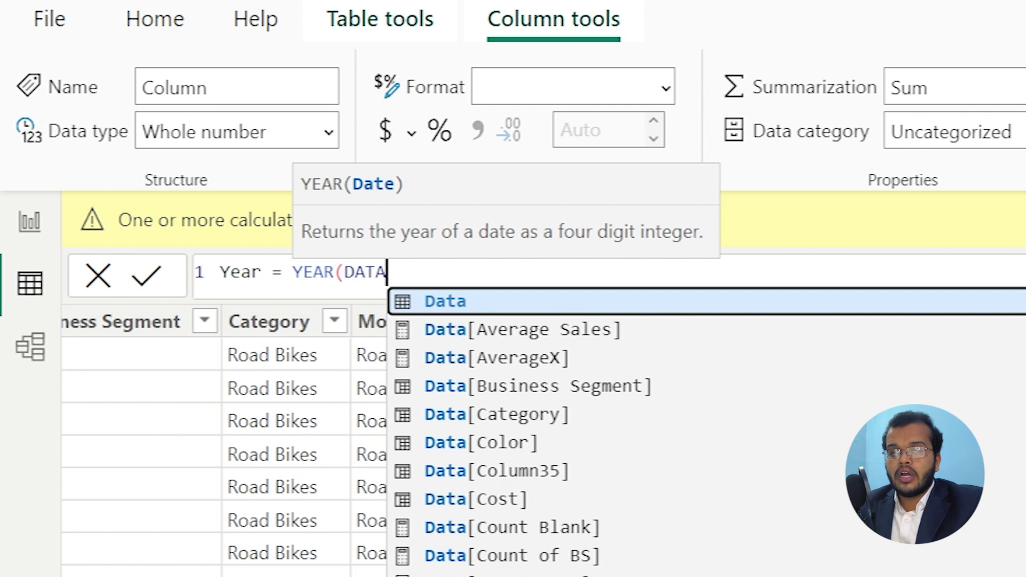
type("(")
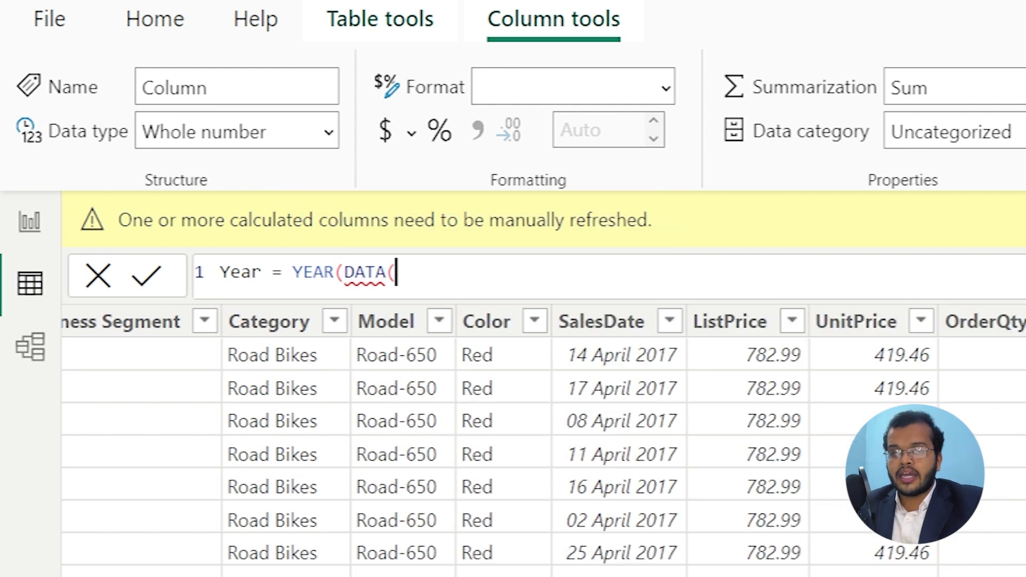
key("BackSpace")
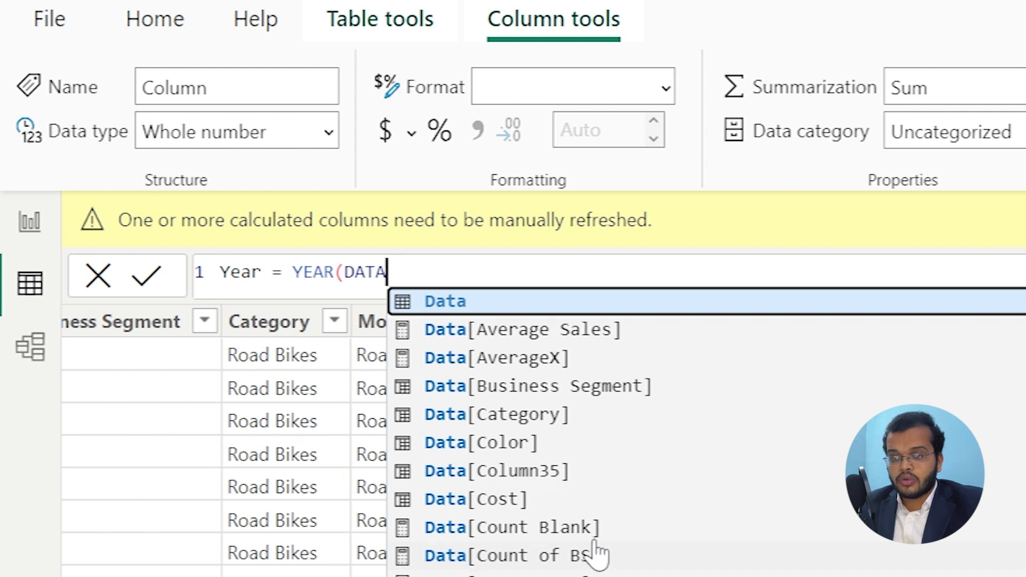
scroll(596, 553, "down", 2)
scroll(597, 553, "down", 2)
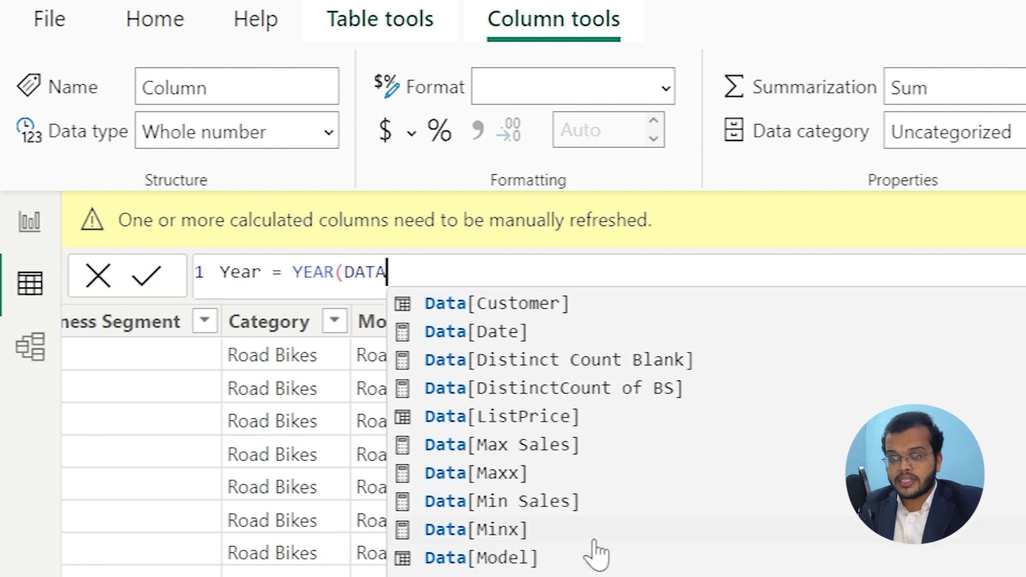
scroll(596, 554, "down", 2)
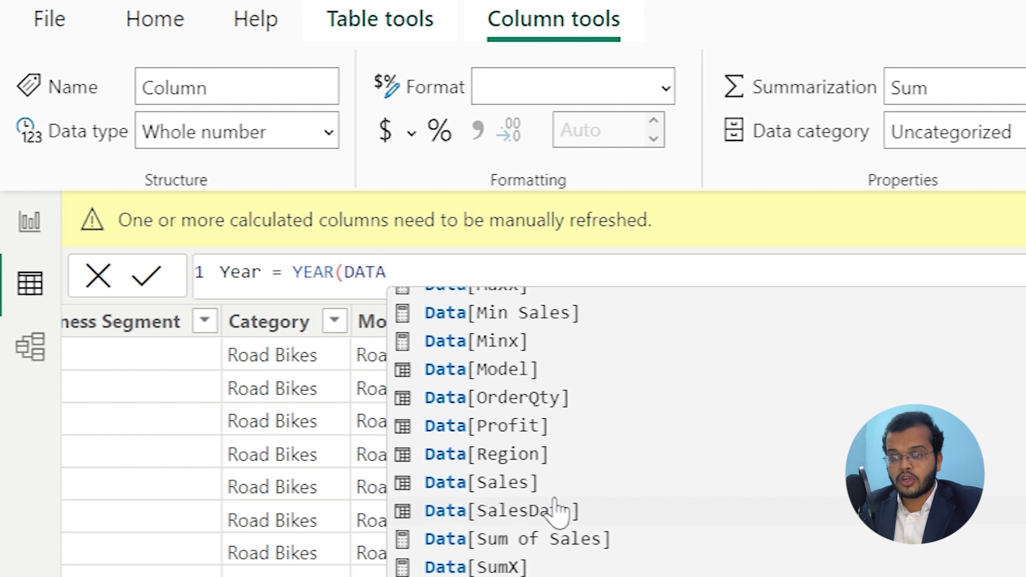
left_click(556, 511)
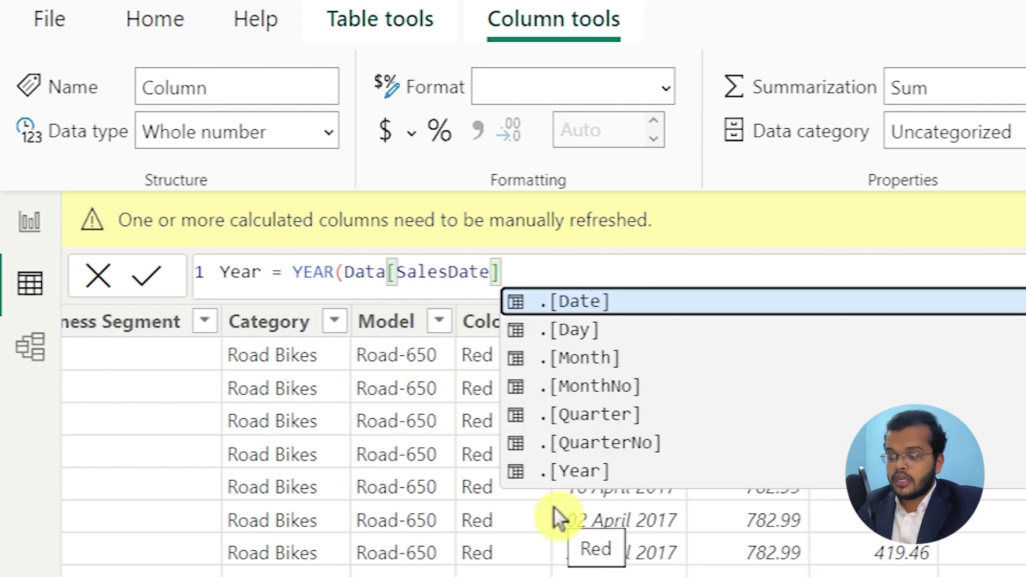
type(")")
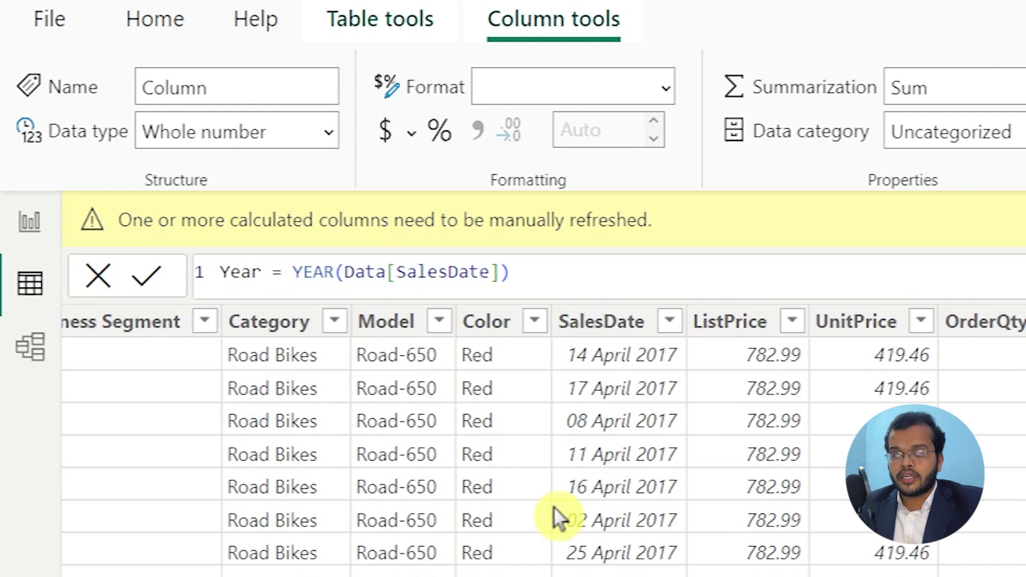
key("Return")
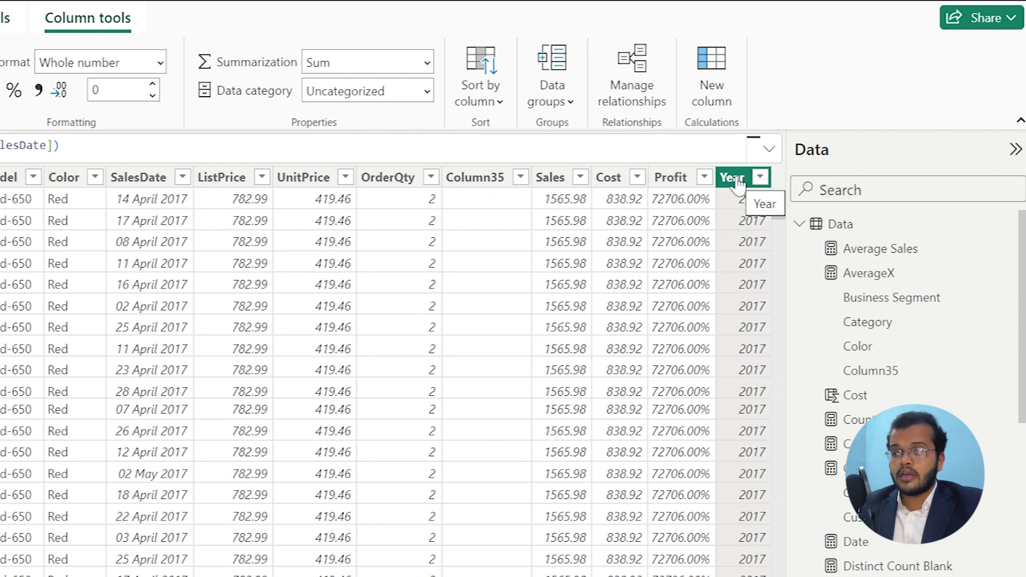
Add a calculated column to the Data table with the formula Month = MONTH(Data[SalesDate]).
left_click(717, 82)
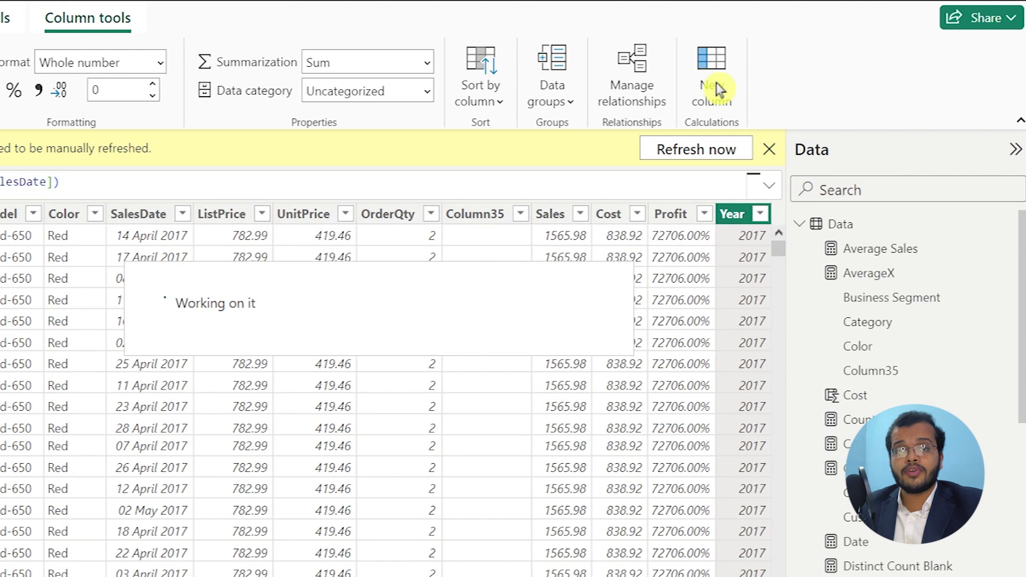
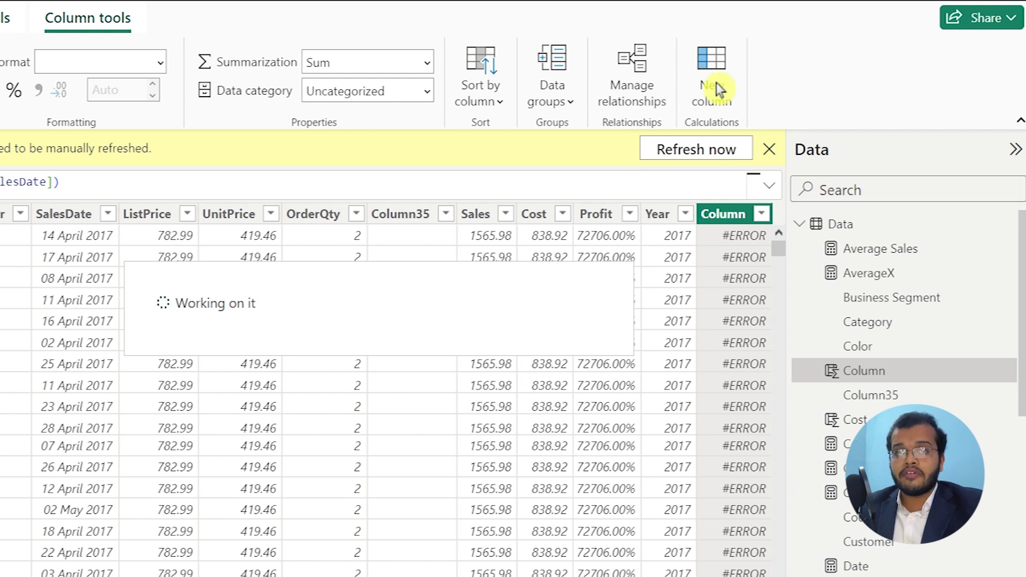
left_click(717, 83)
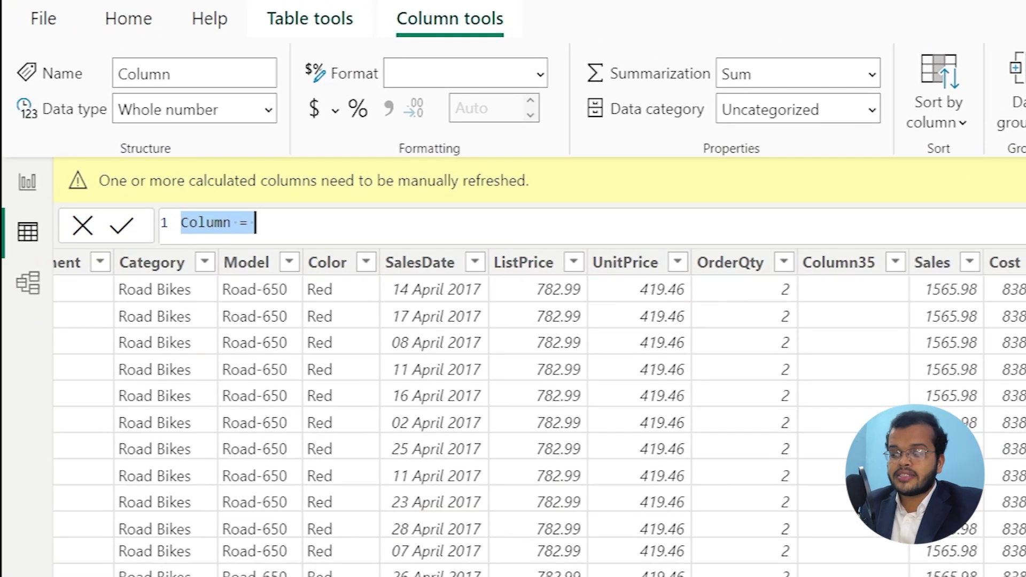
type("Month =")
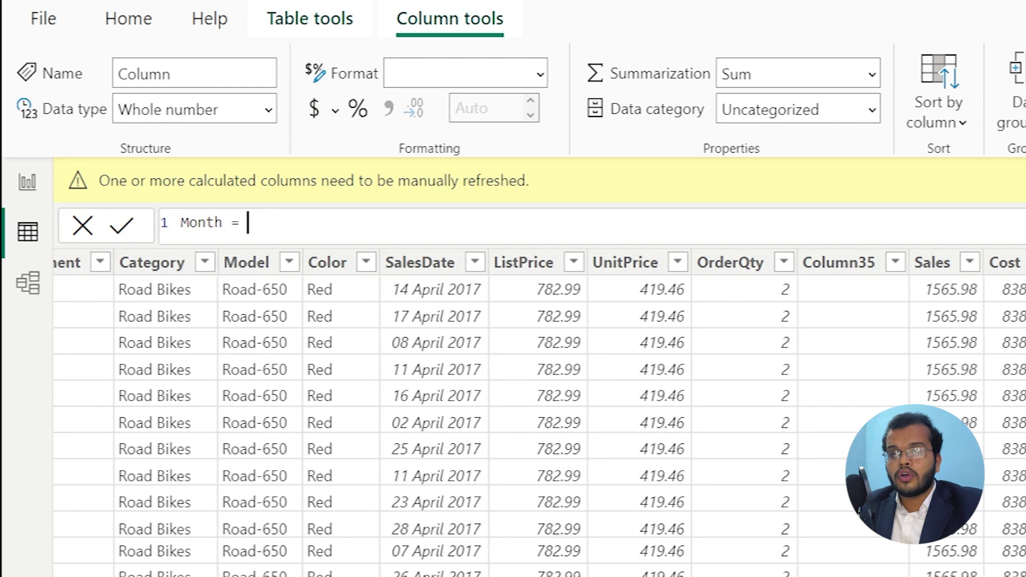
type("MONTH(")
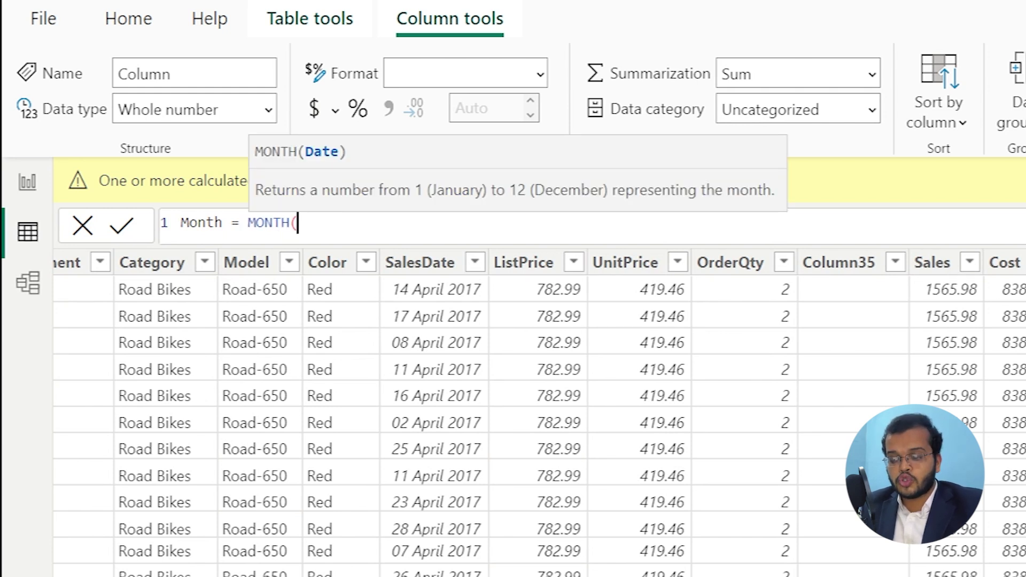
type("SALE")
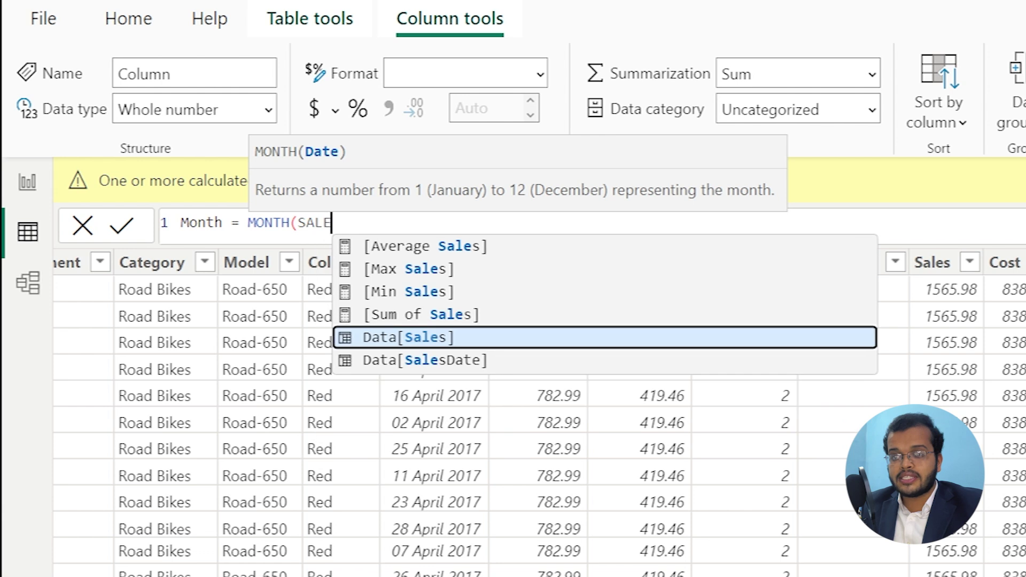
left_click(645, 363)
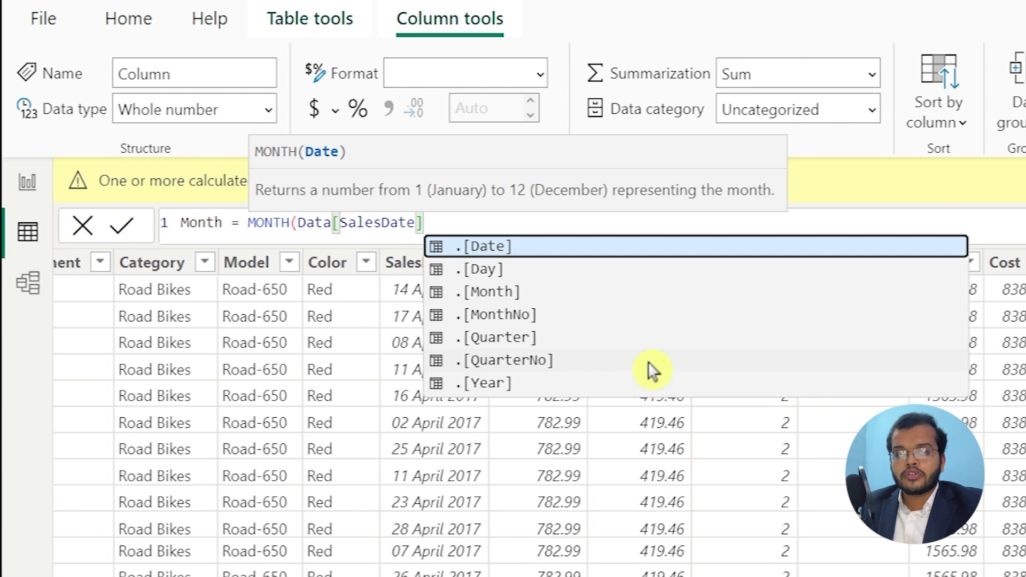
type(")")
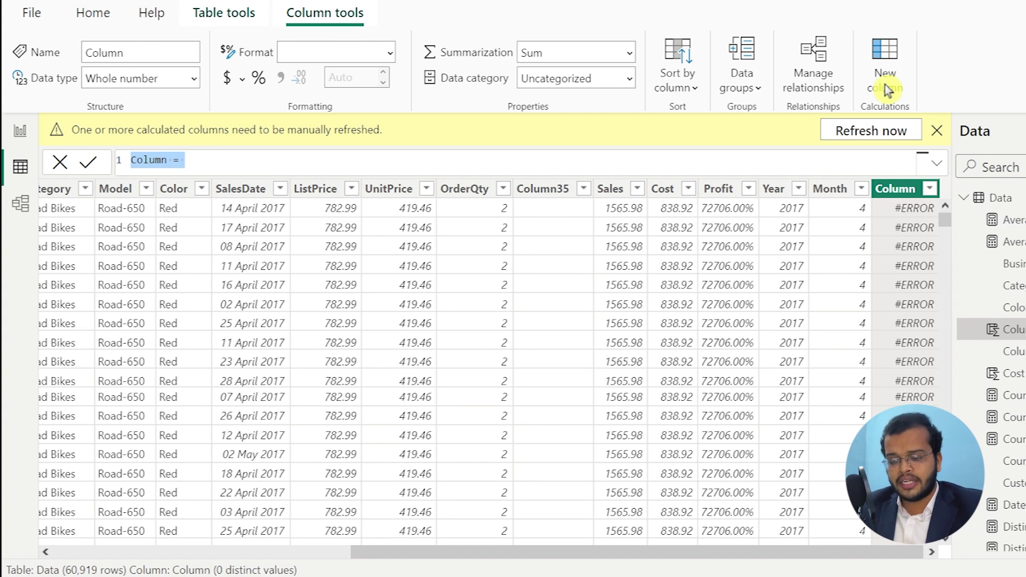
Define the new calculated column as DTE = DAY(Data[SalesDate]) and commit it.
type("DTE =")
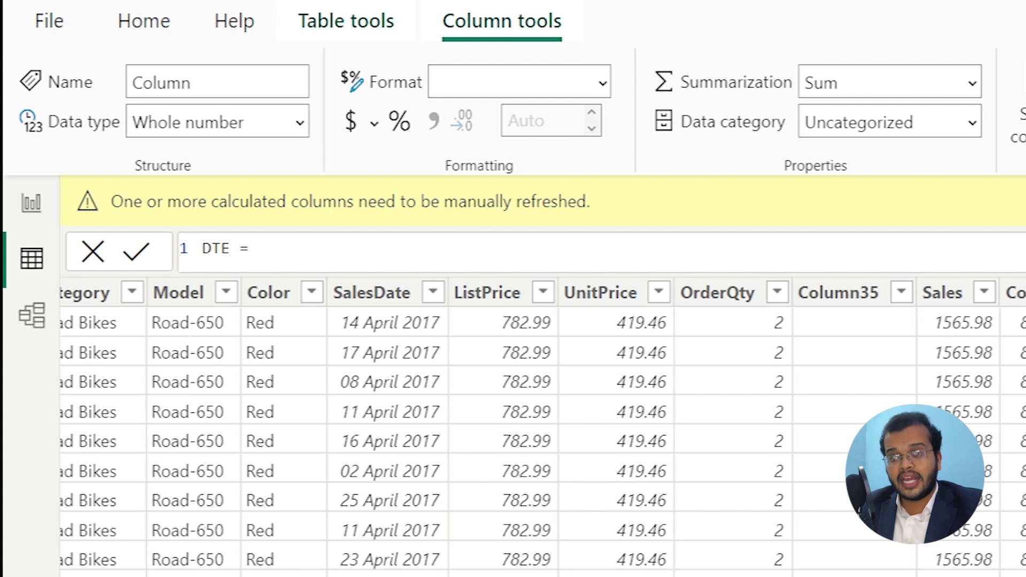
type("DAY")
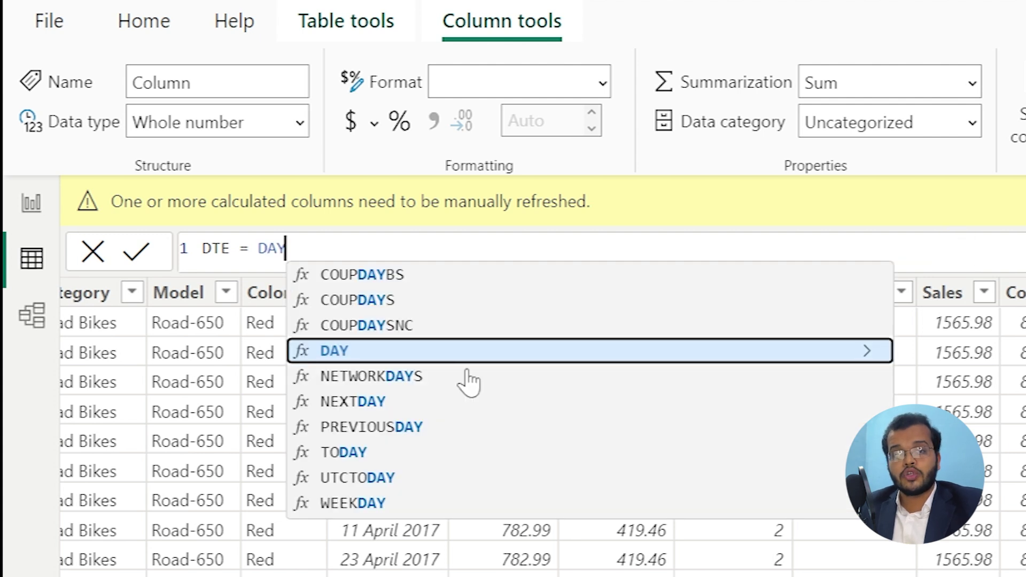
left_click(452, 346)
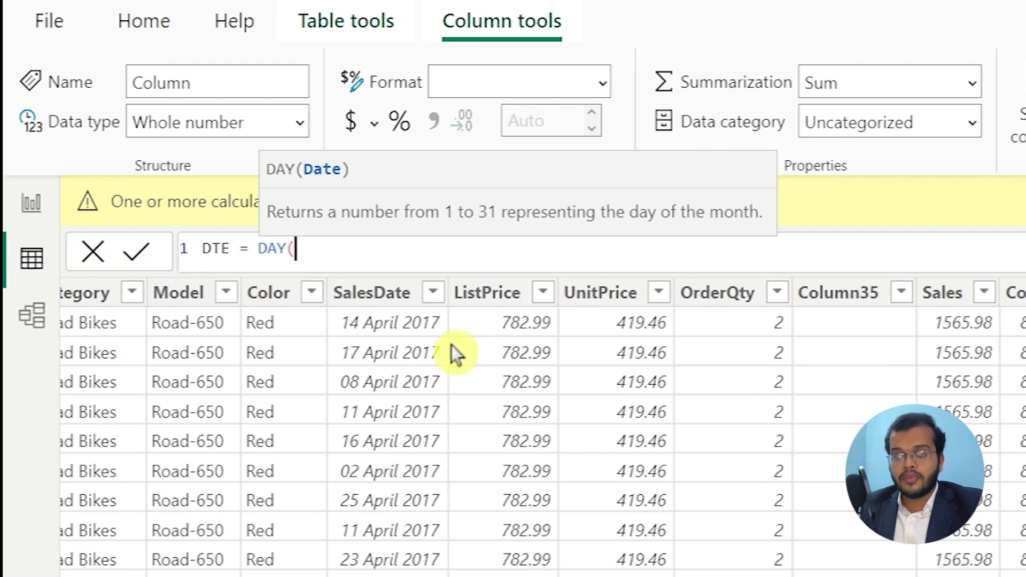
type("SALESD")
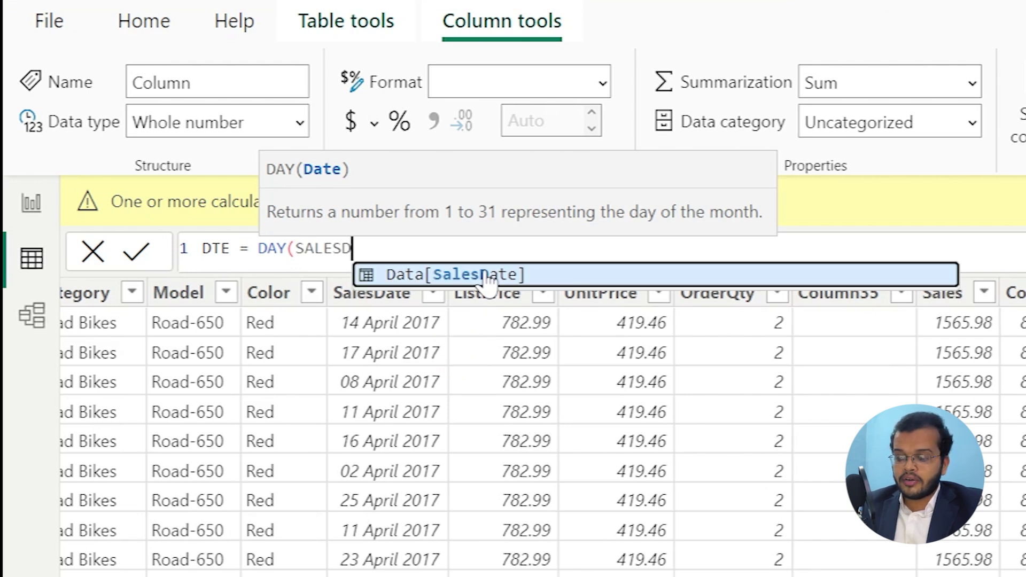
left_click(489, 275)
type(")")
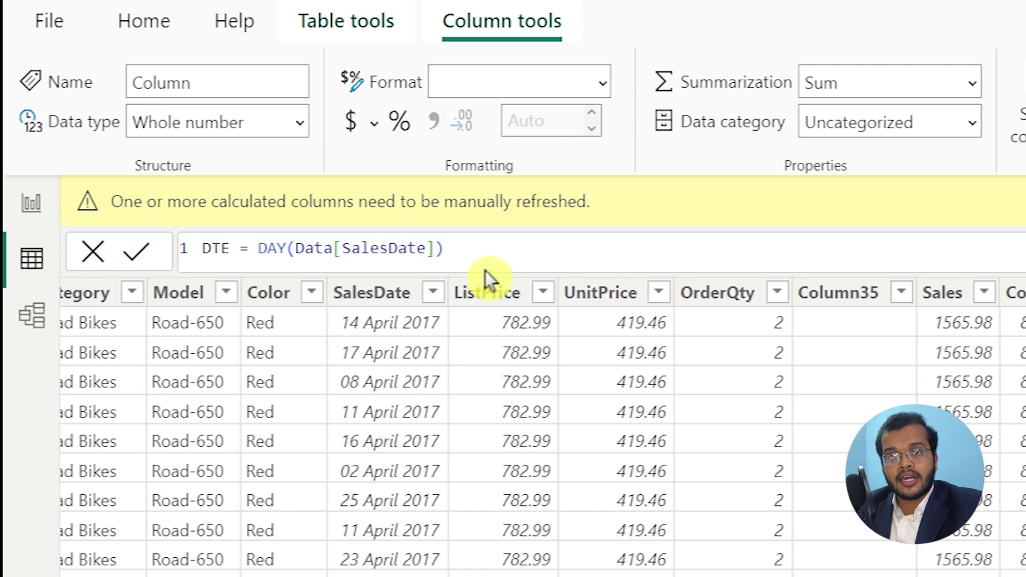
key("Return")
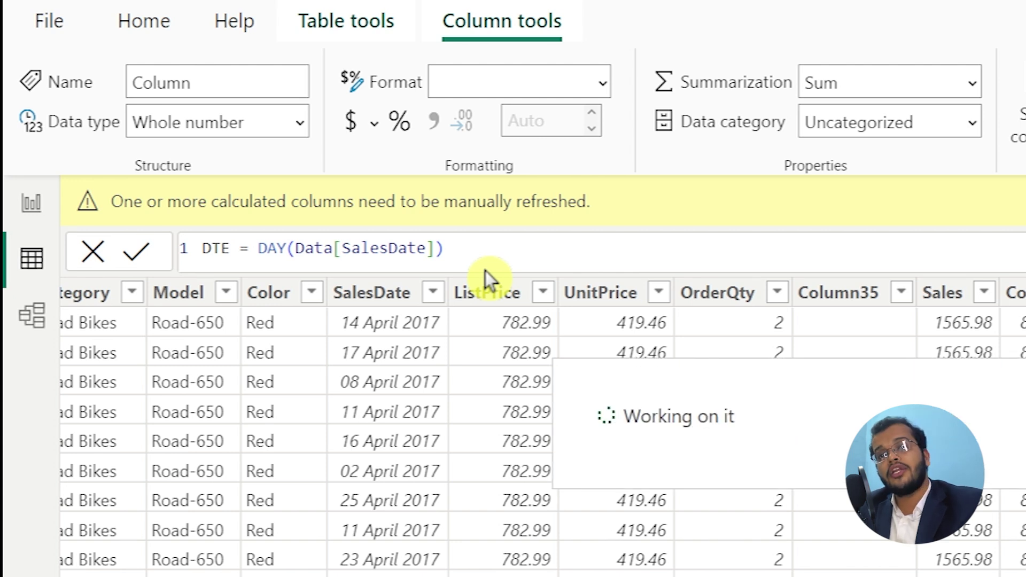
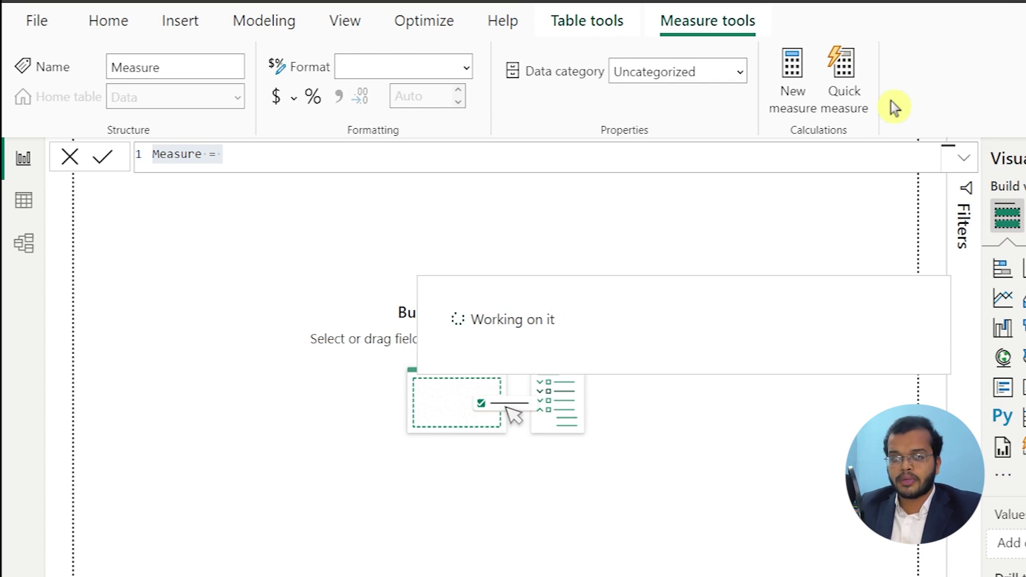
Define the new measure as MyDate = DATE(2017,04,14) and commit it.
type("MyDa")
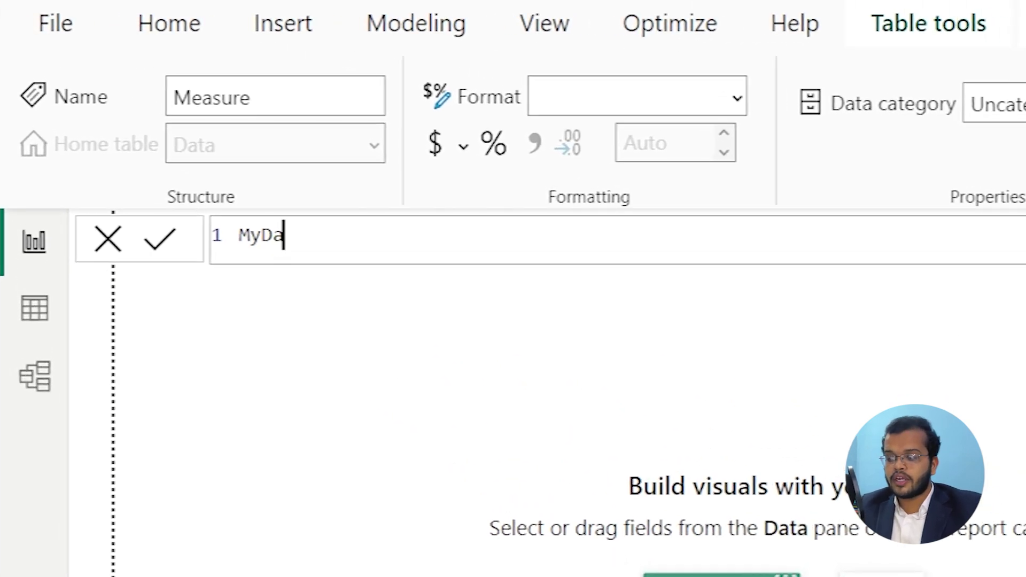
type("te =")
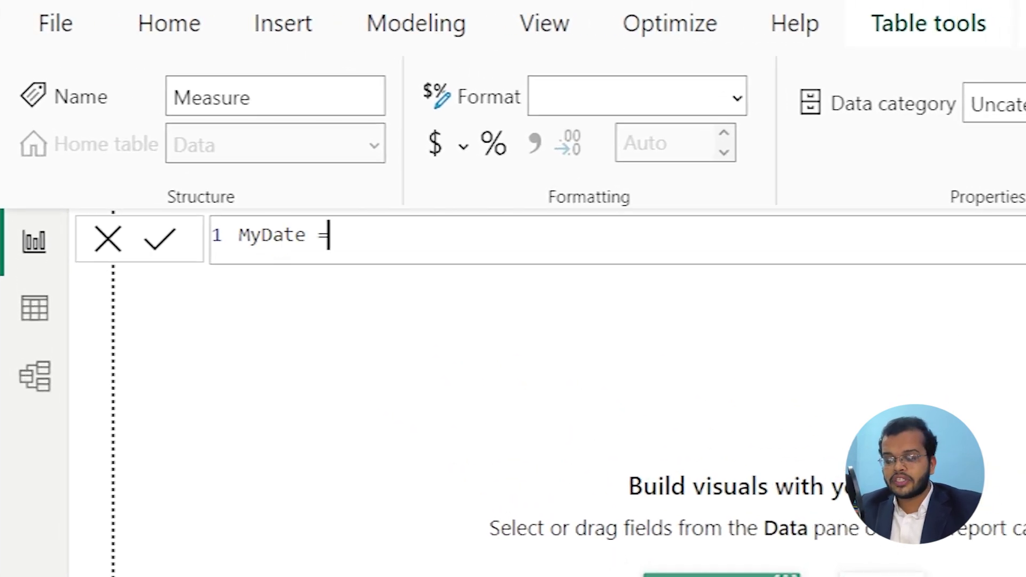
type(" DATE(")
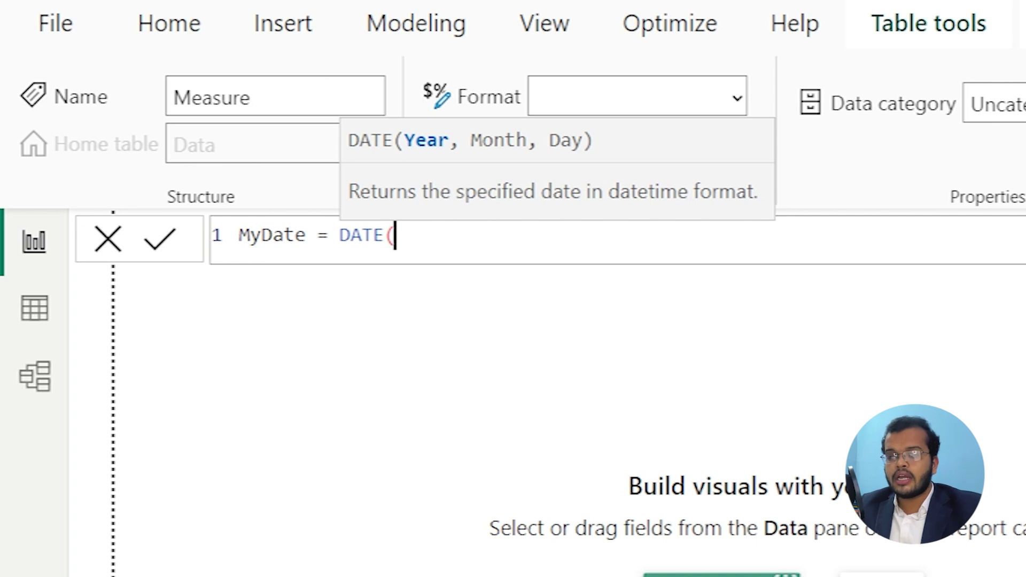
type("2017,")
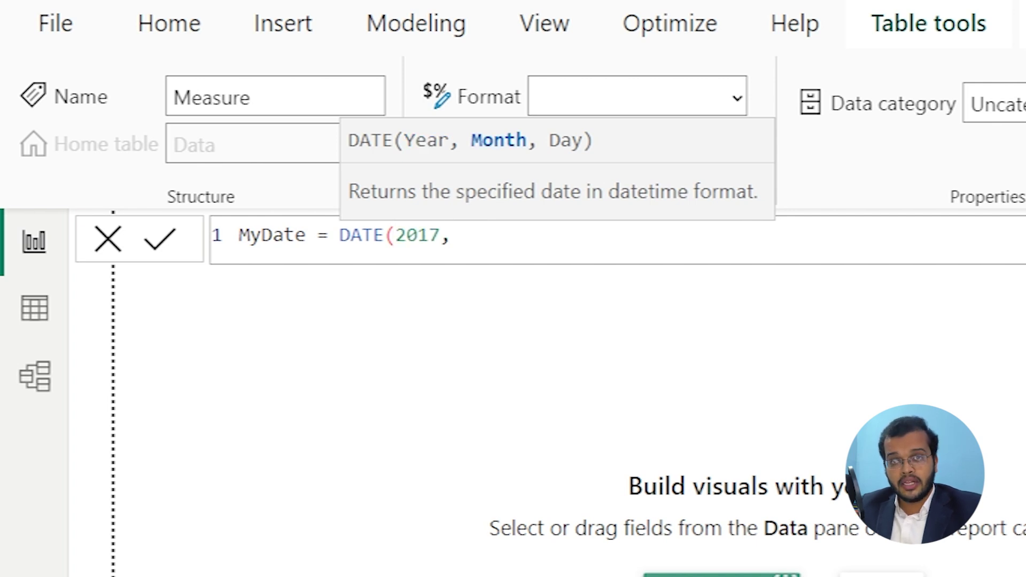
type("04,")
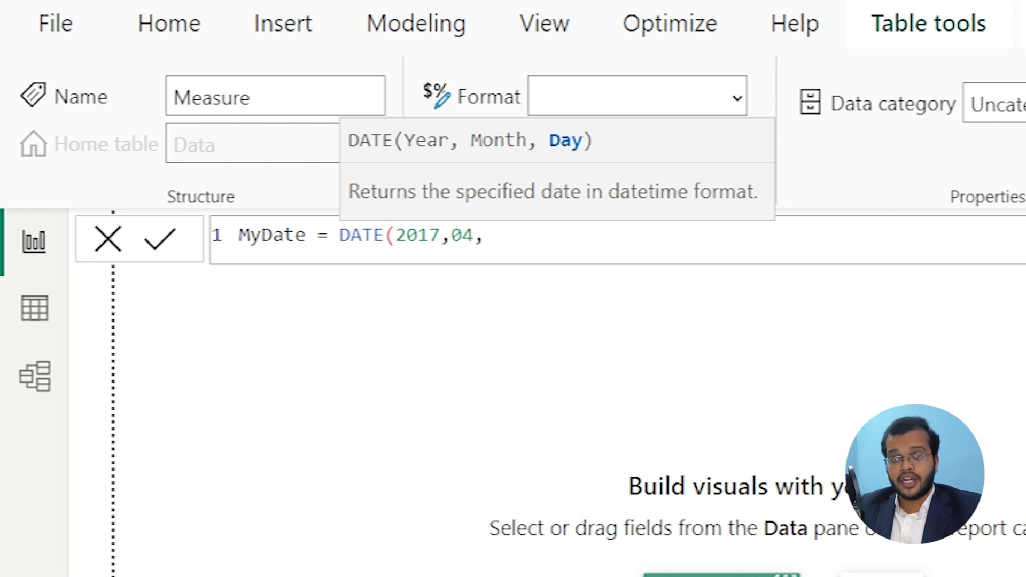
type("14")
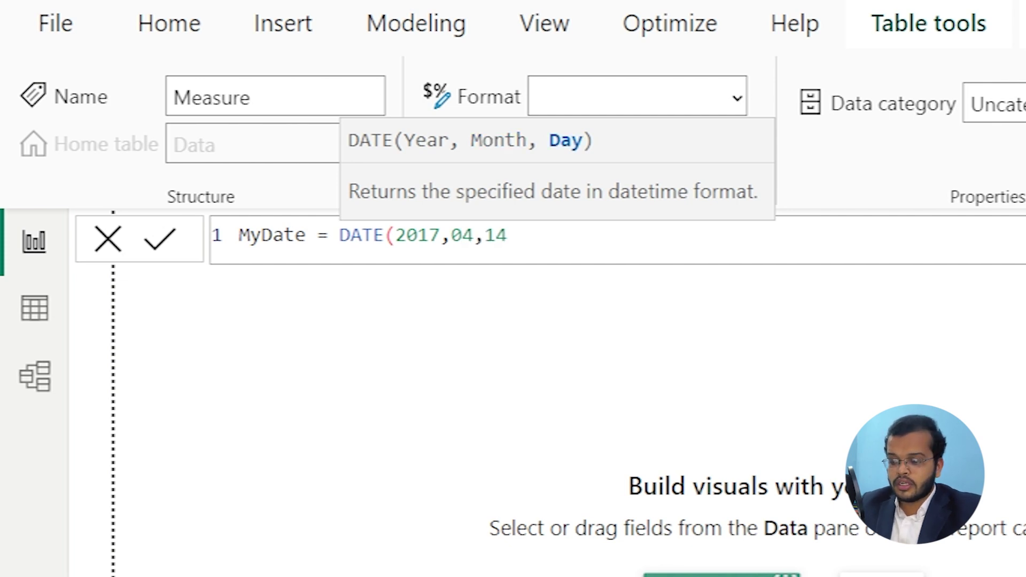
type(")")
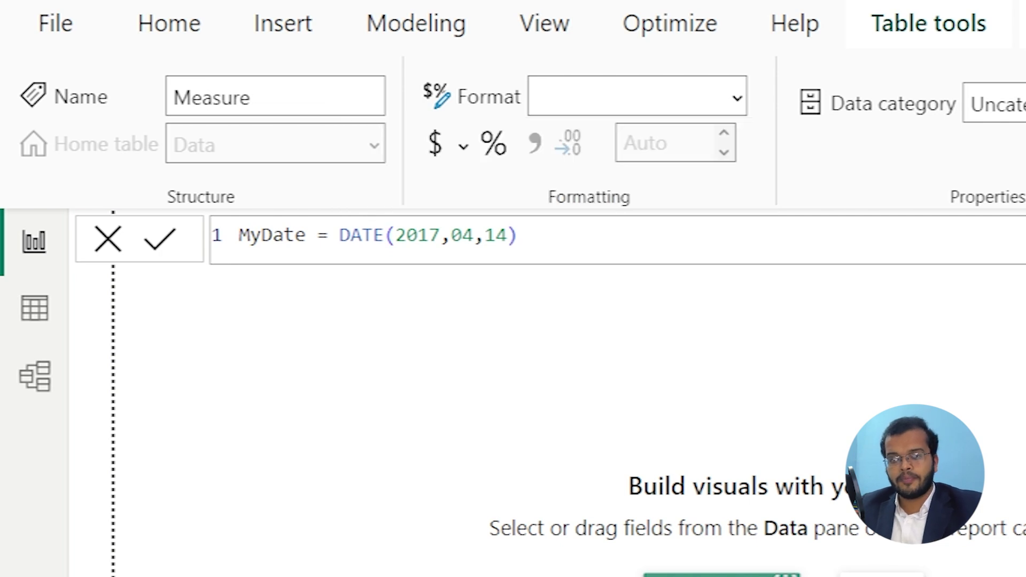
key("Return")
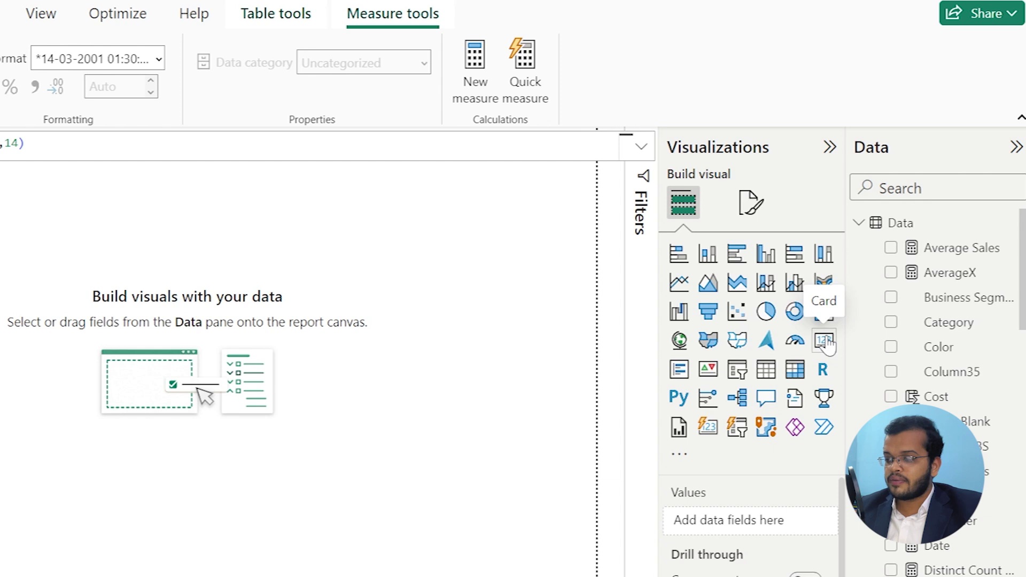
Add a card visual to the report page and assign the MyDate measure to it.
left_click(824, 341)
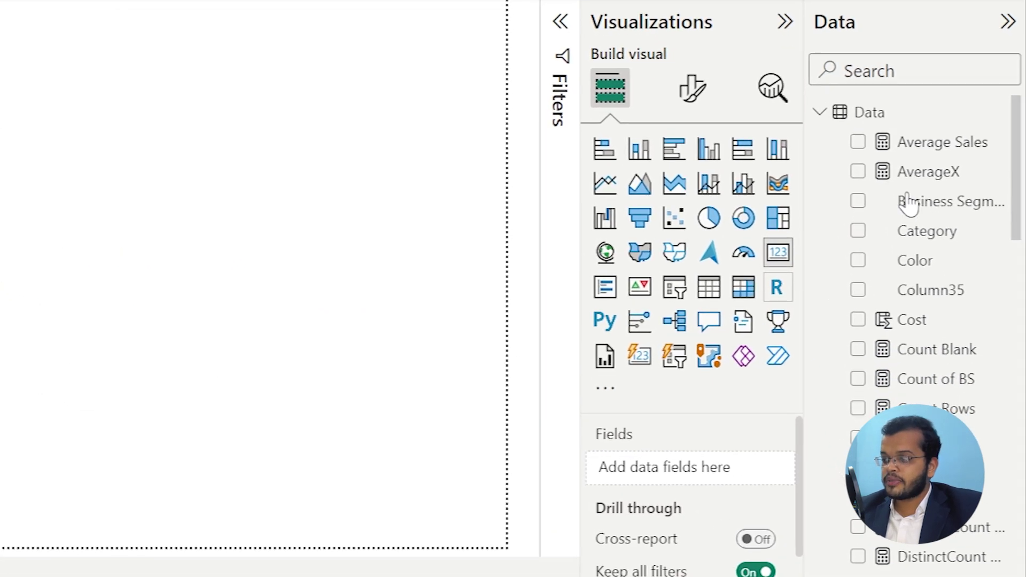
scroll(908, 203, "down", 3)
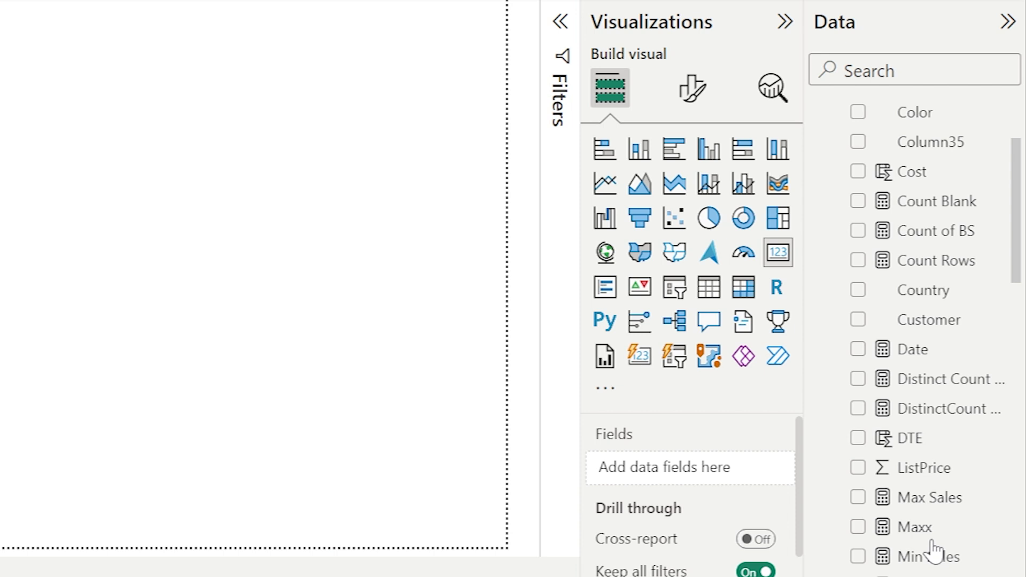
scroll(935, 551, "down", 3)
left_click_drag(923, 527, 700, 479)
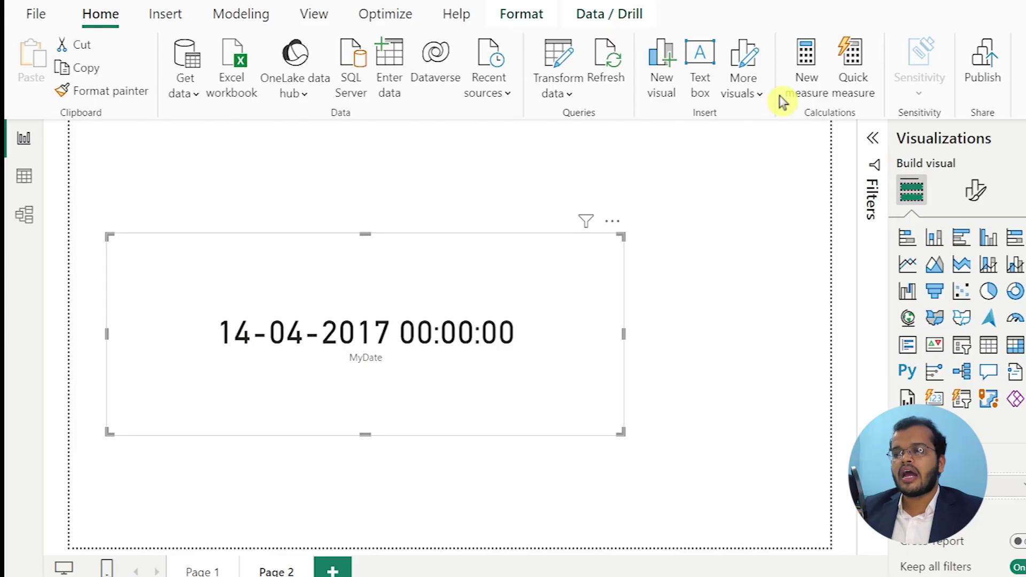
Create a measure with the formula Todays Date = TODAY() and commit it.
left_click(806, 87)
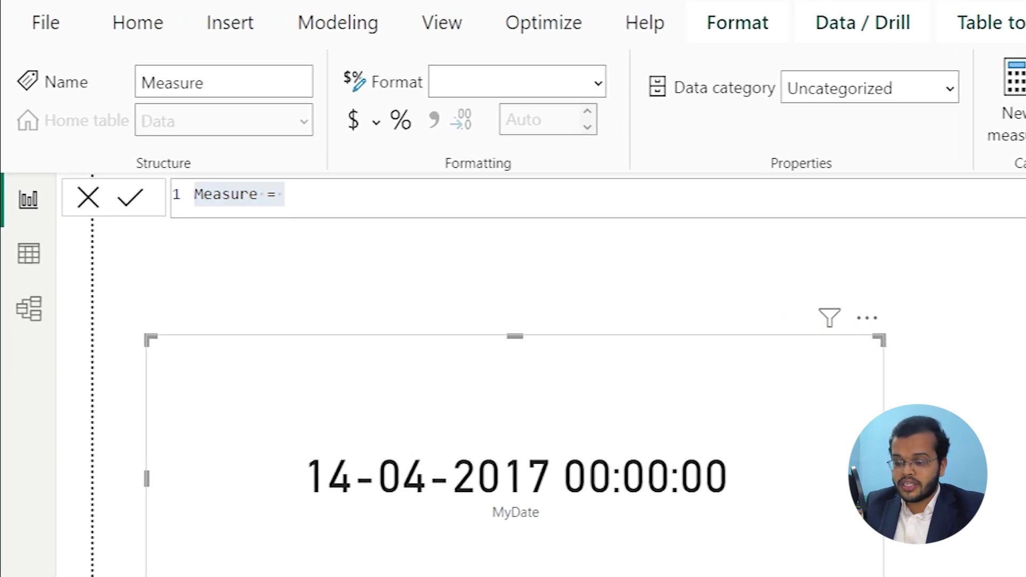
type("Todays Date =")
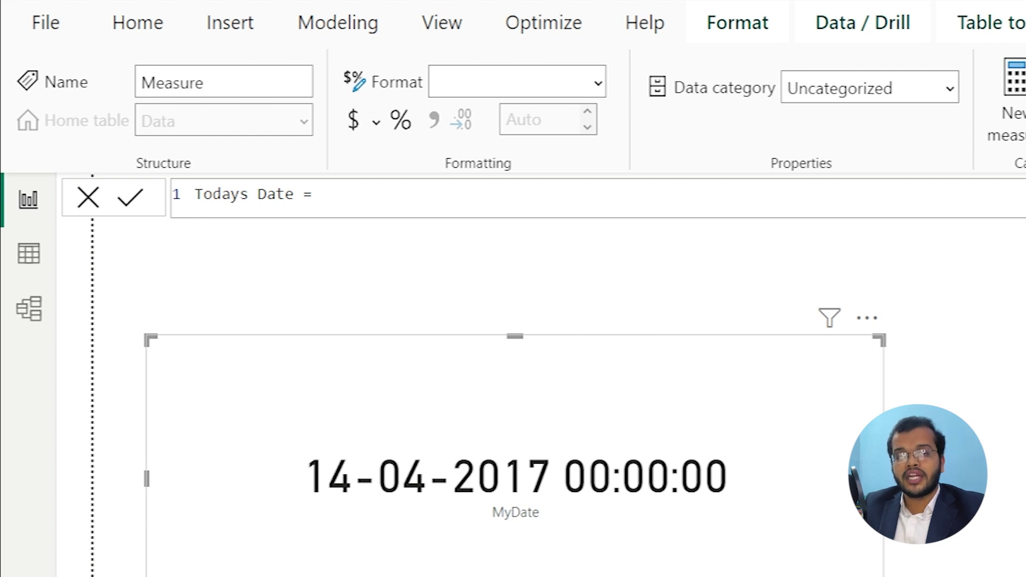
type("TODAY")
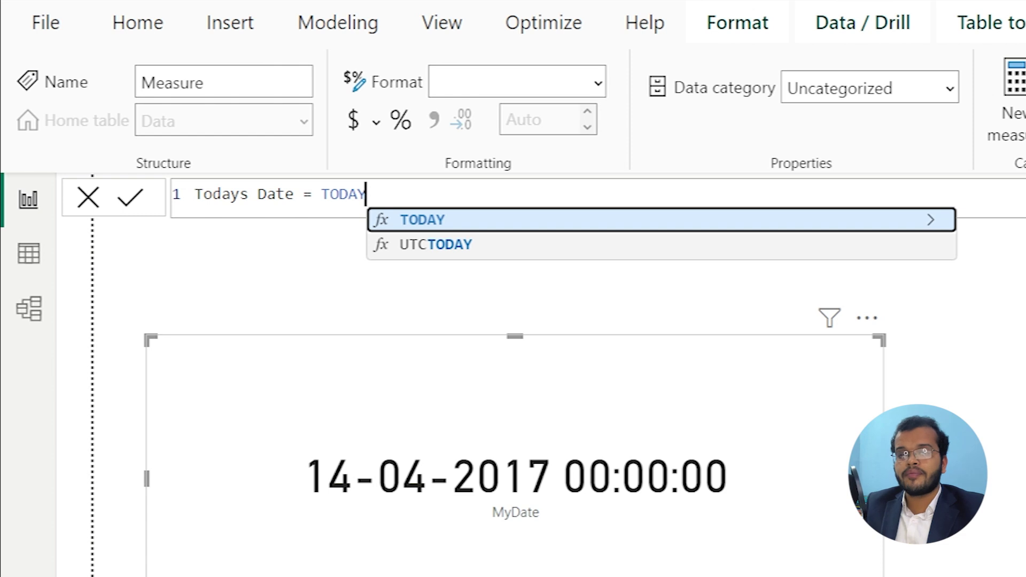
type("(")
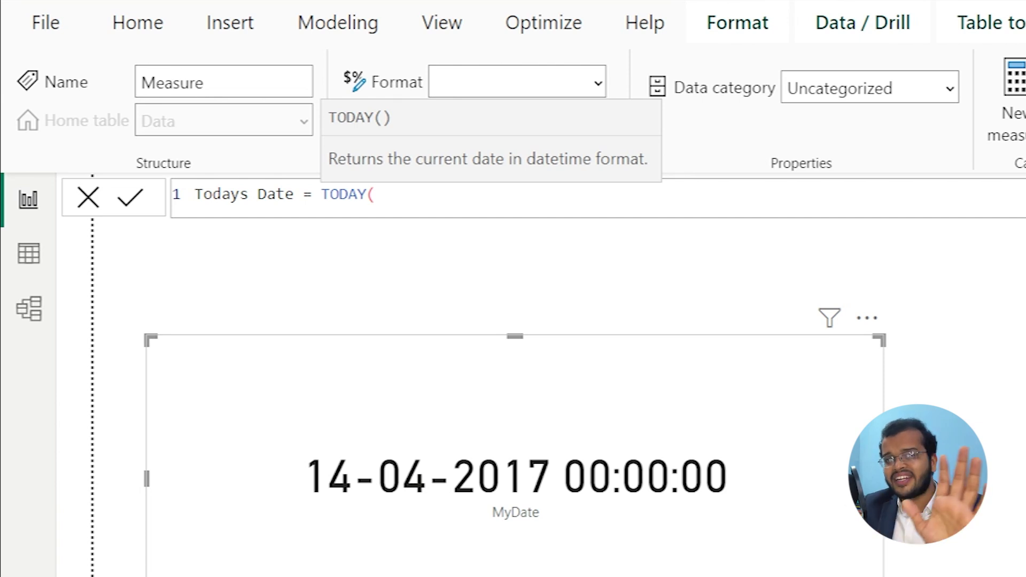
type(")")
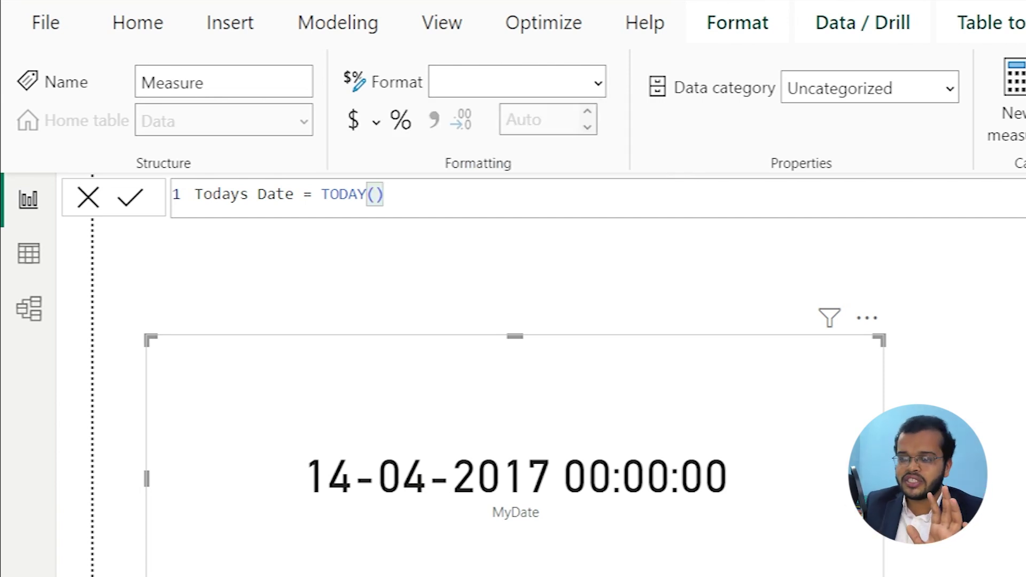
left_click(343, 186)
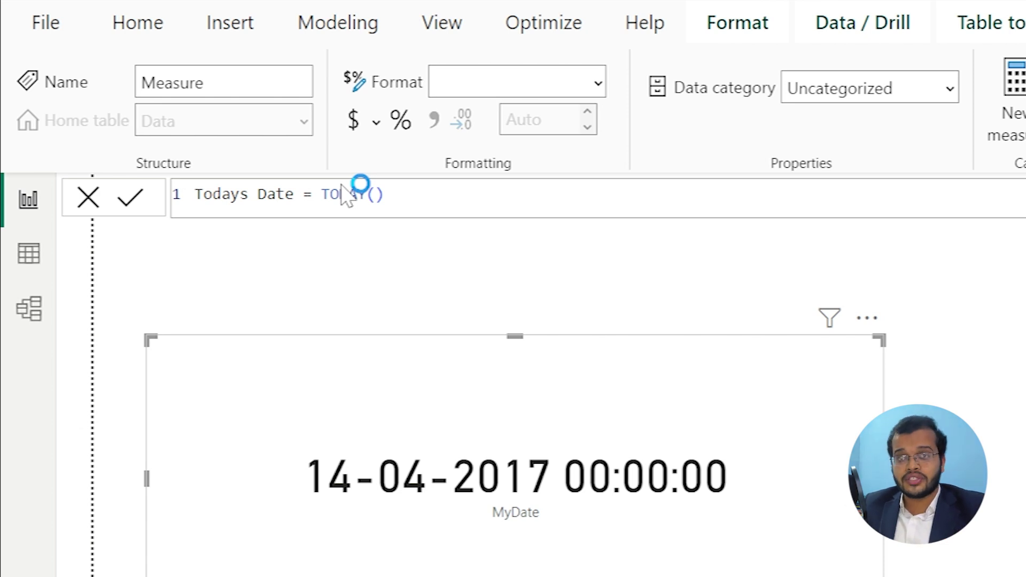
key("Return")
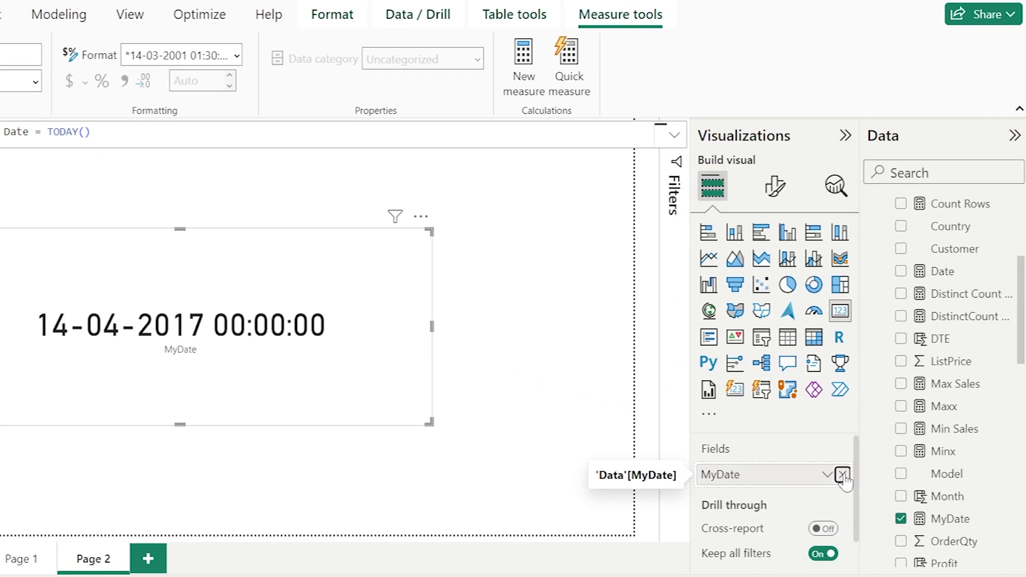
Replace MyDate in the card visual with the Todays Date measure.
left_click(844, 474)
scroll(970, 428, "down", 3)
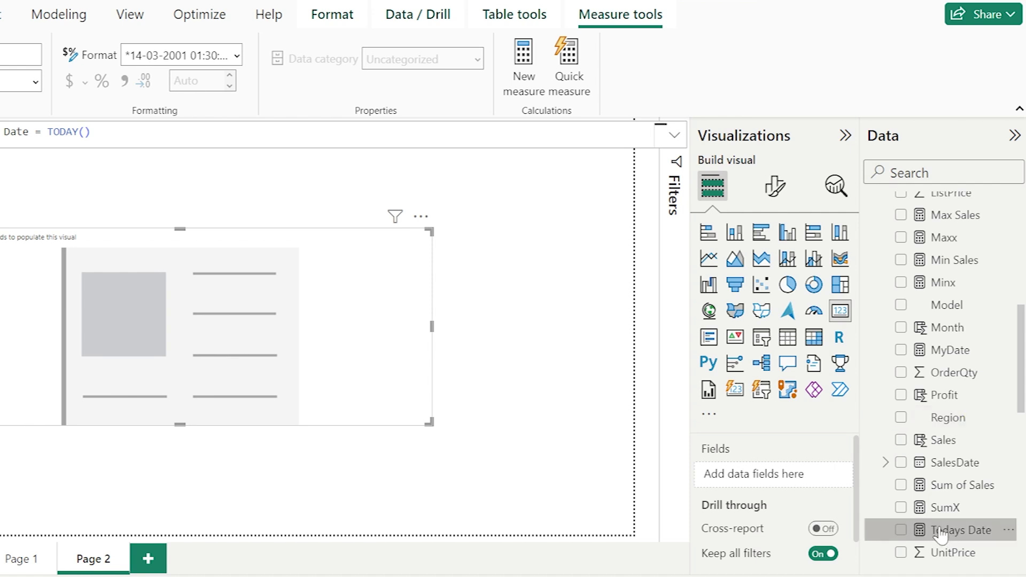
left_click_drag(940, 535, 115, 348)
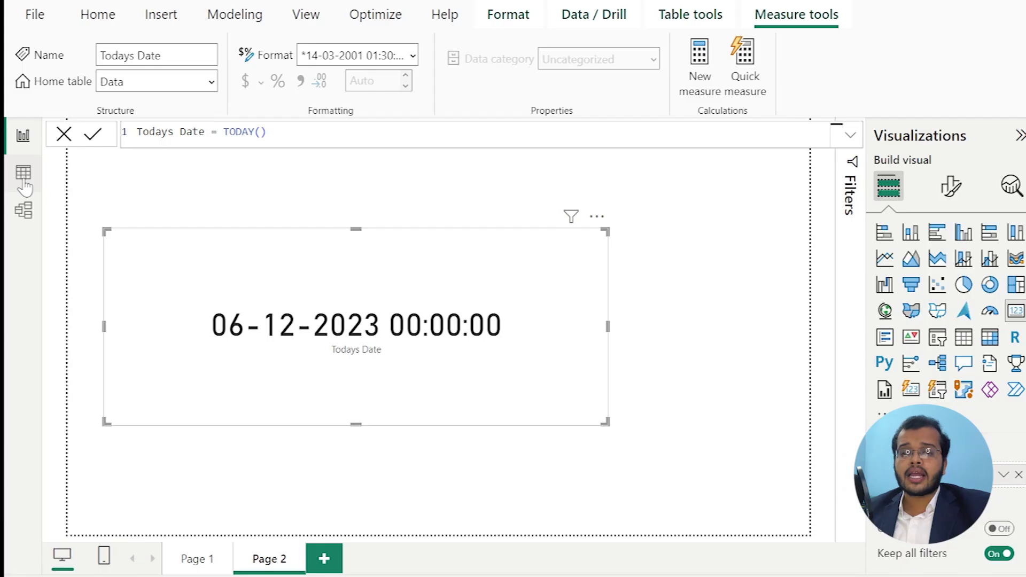
In the table view, add a calculated column to the Data table with the formula Quarter = QUARTER(Data[SalesDate]).
left_click(24, 183)
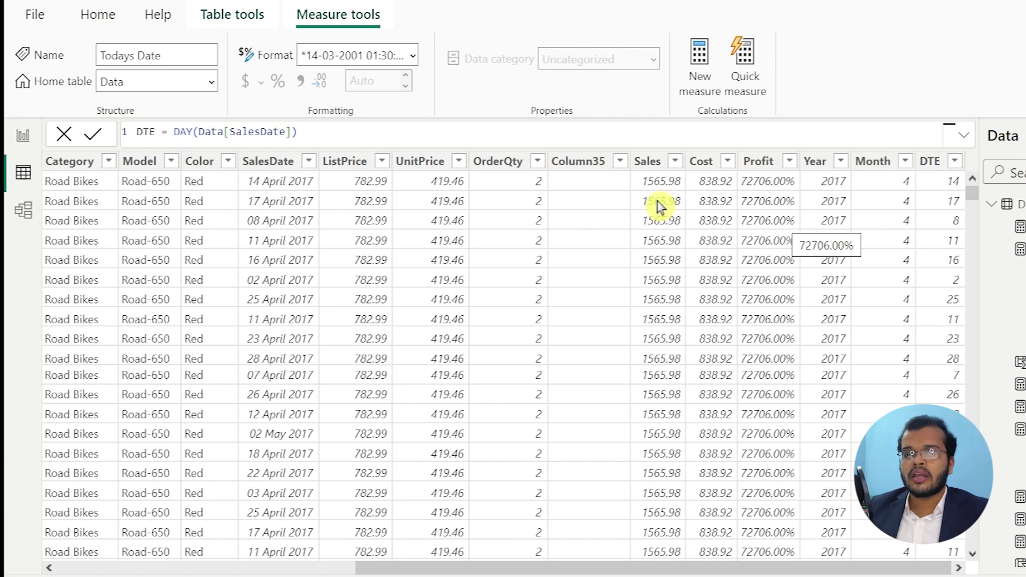
left_click(216, 26)
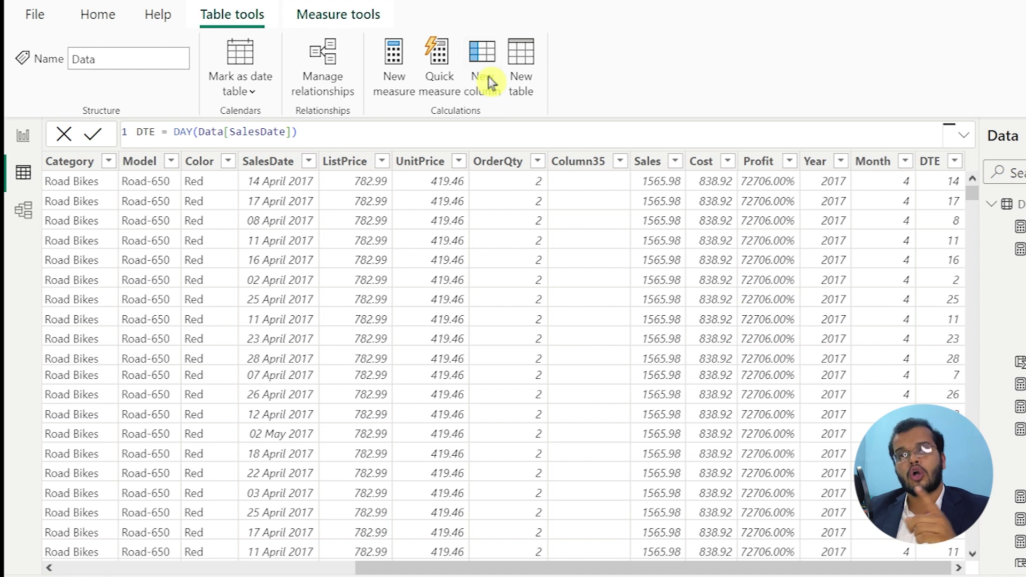
left_click(491, 83)
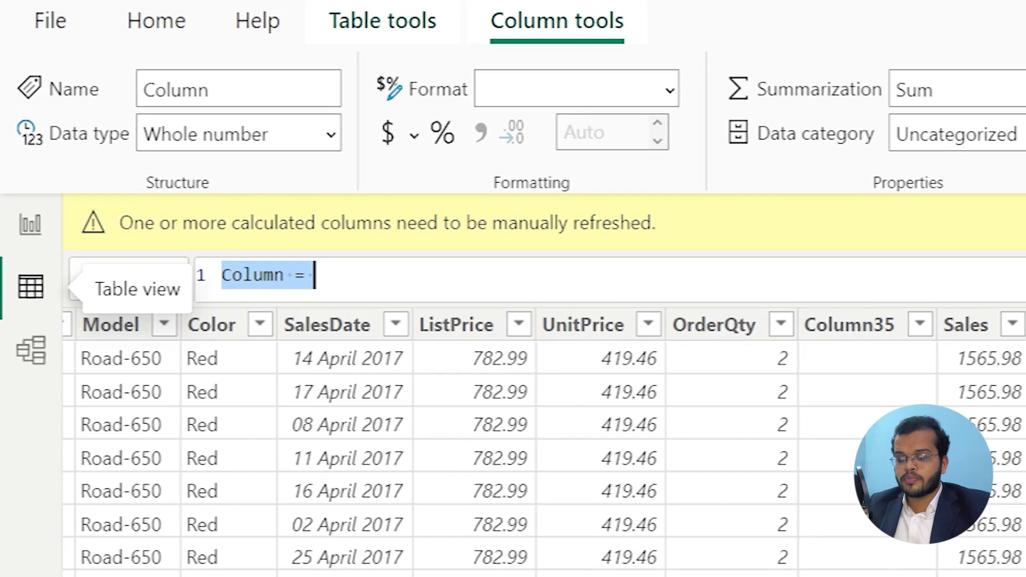
type("Qua")
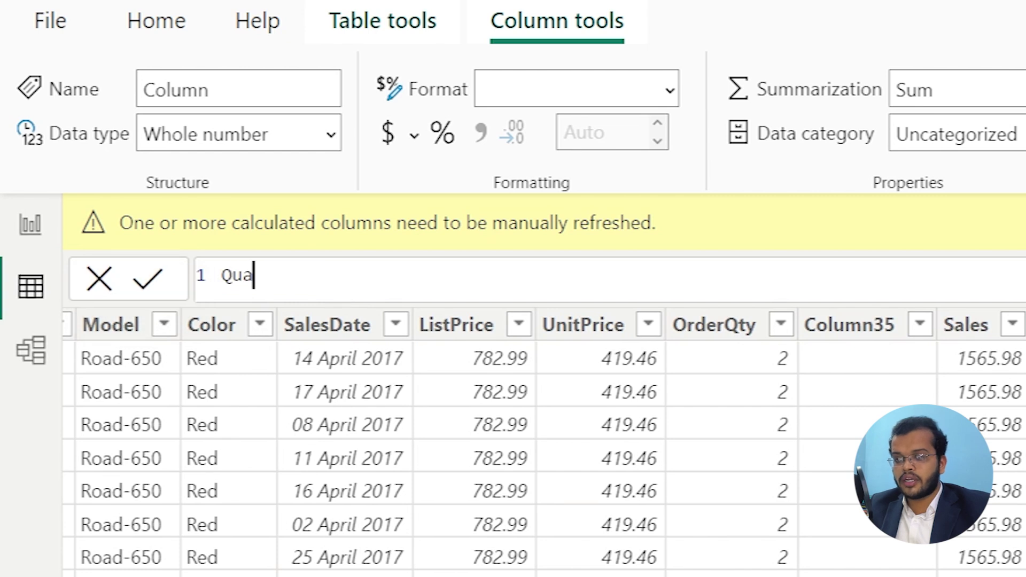
type("rter =")
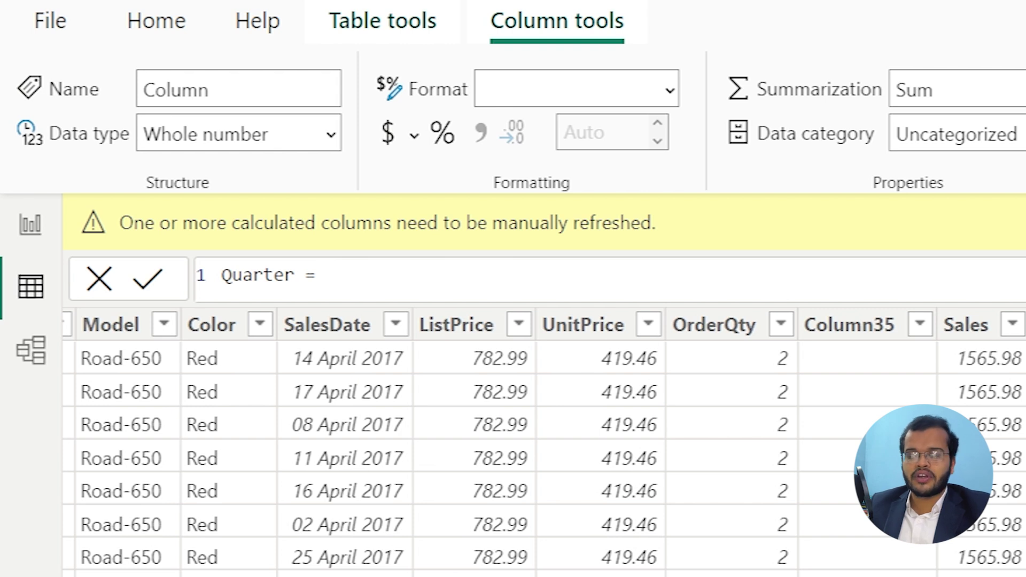
type("QUARTER")
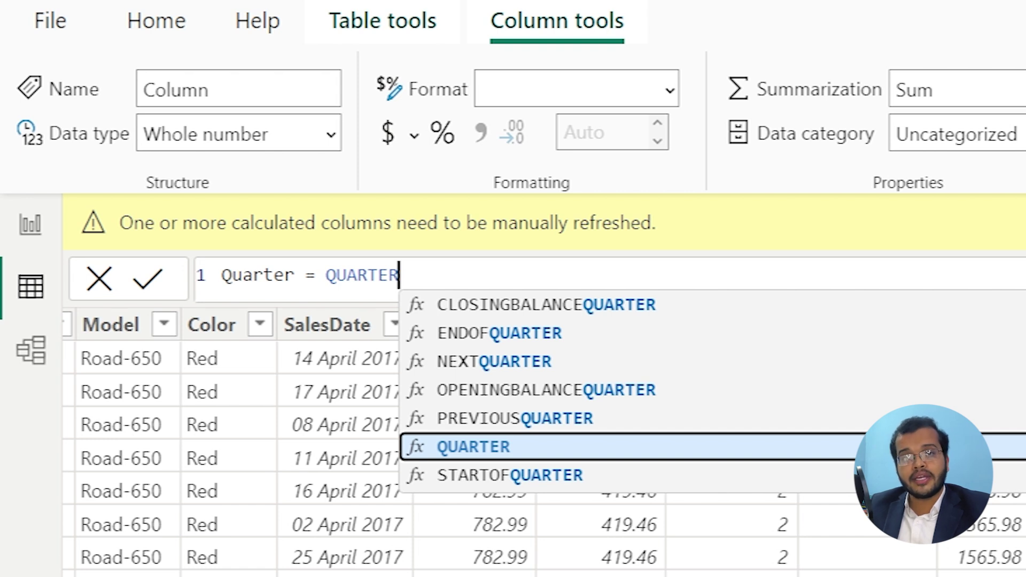
type("(")
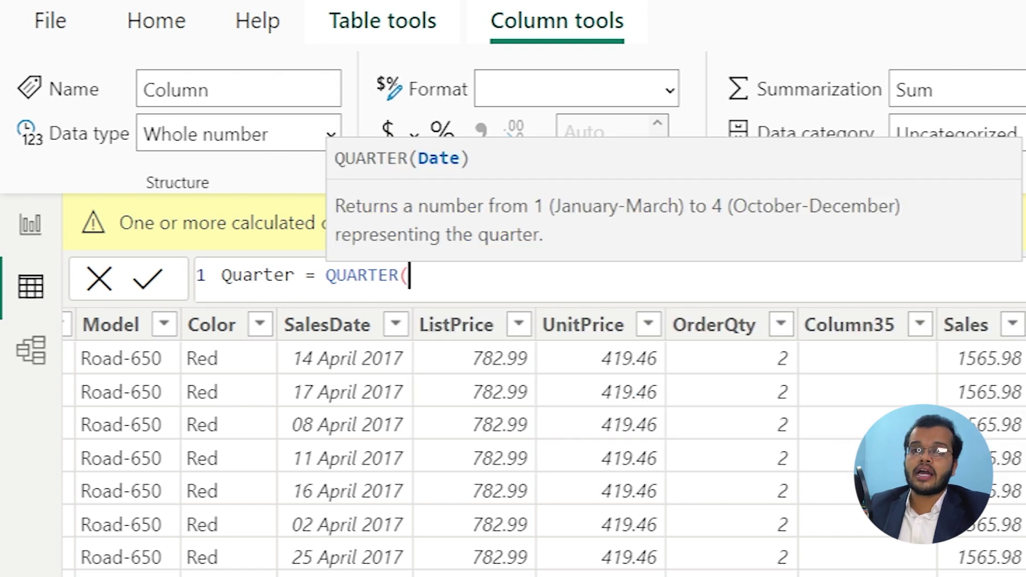
type("SAL")
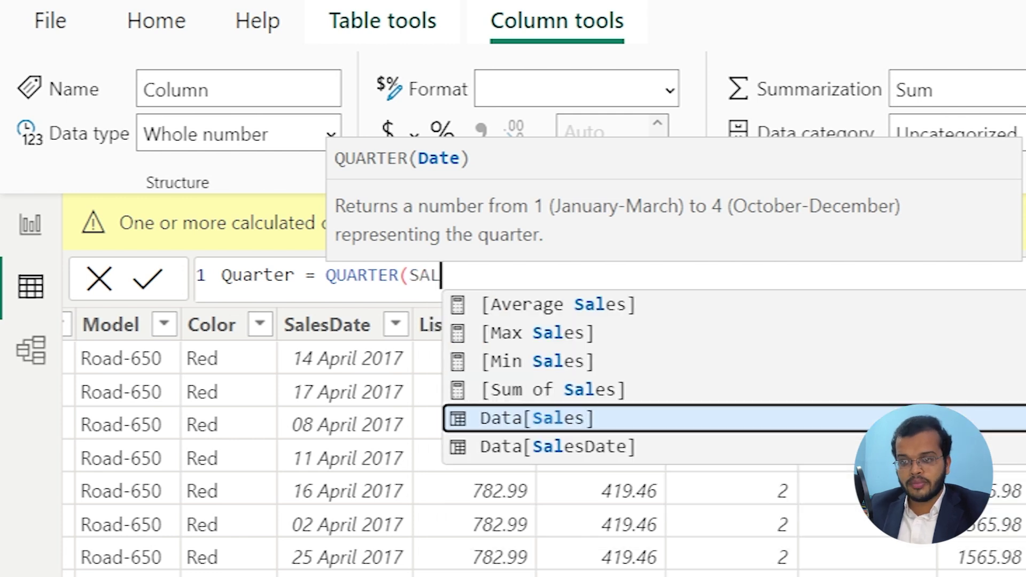
type("ESD")
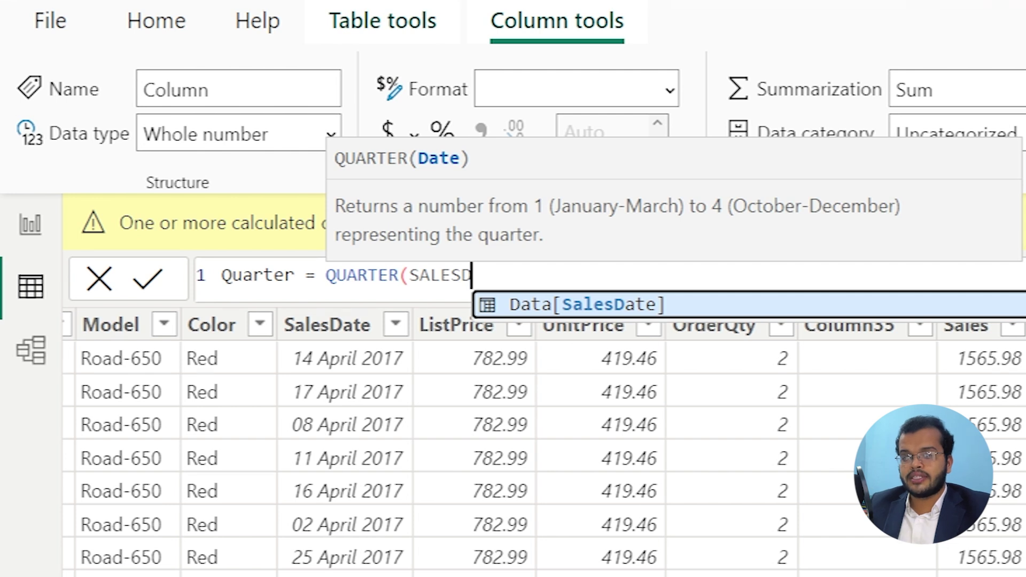
left_click(582, 305)
type(")")
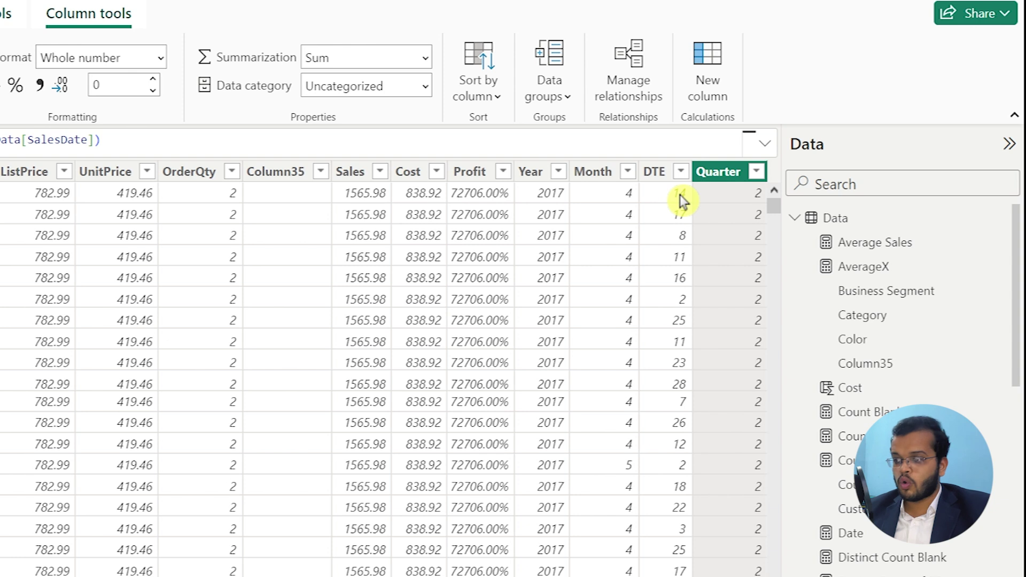
left_click(757, 173)
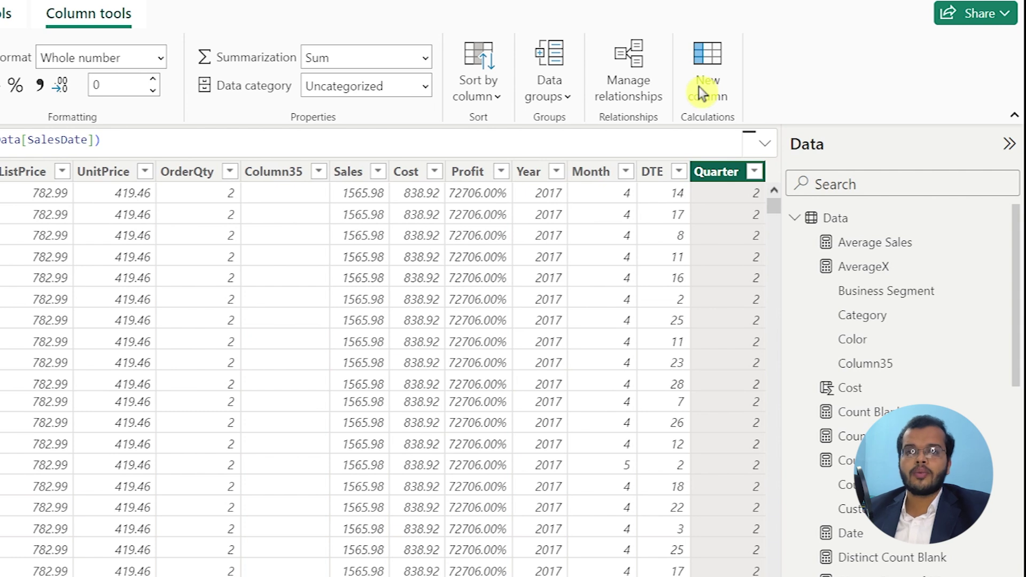
Add a calculated column to the Data table with the formula WeekNum = WEEKNUM(Data[SalesDate]).
left_click(700, 90)
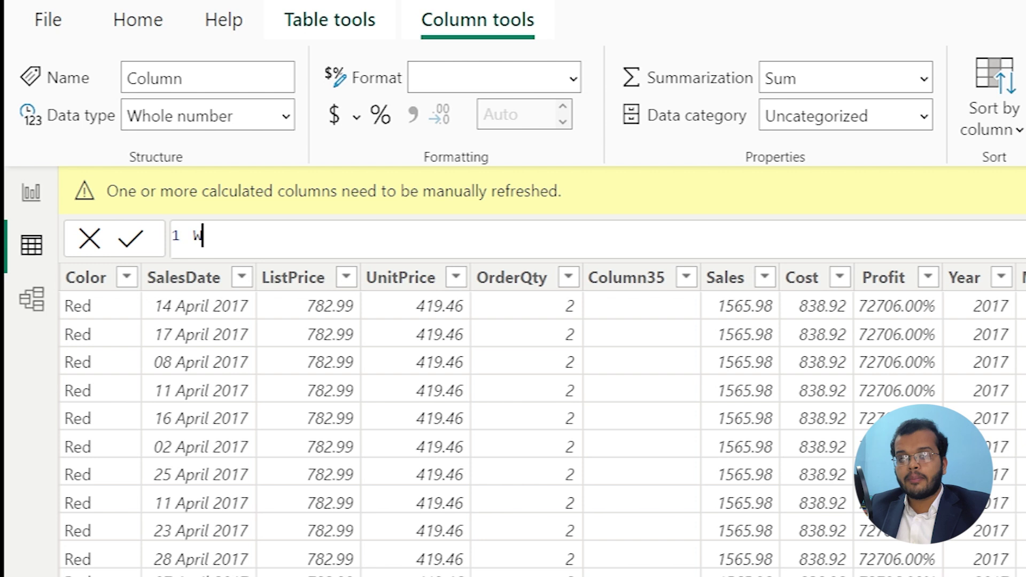
type("eekNum =")
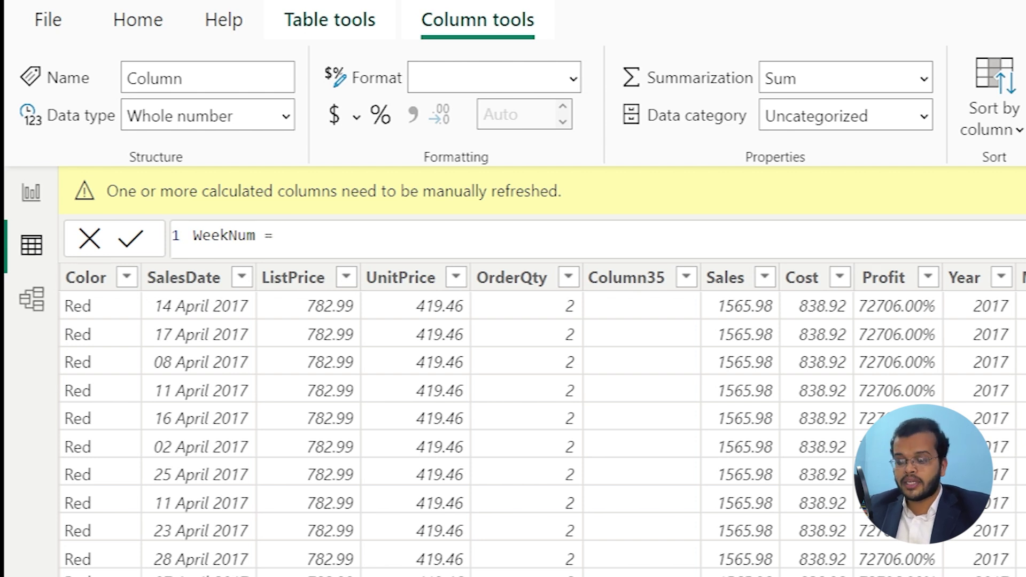
type(" WEE")
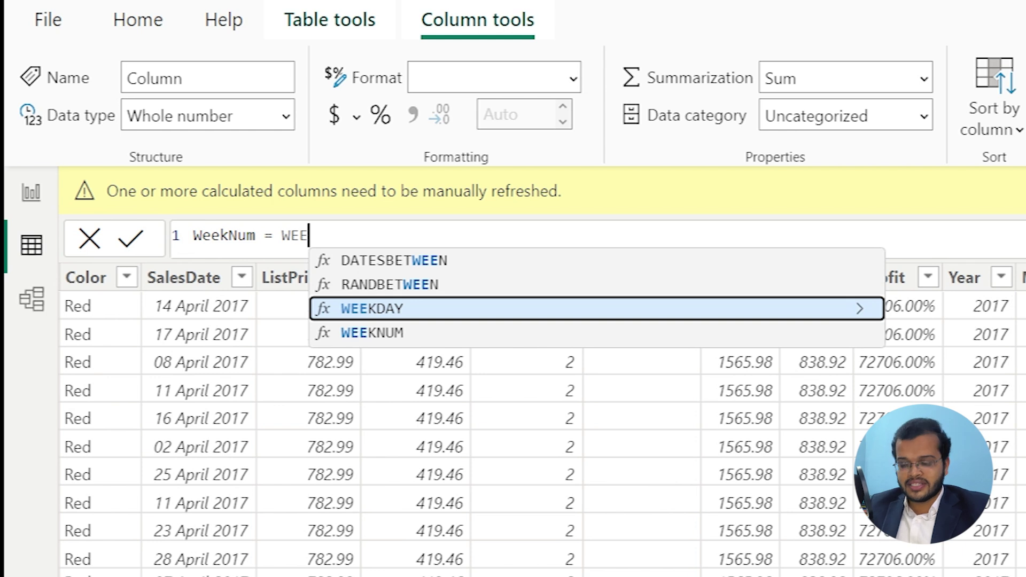
type("KNUM")
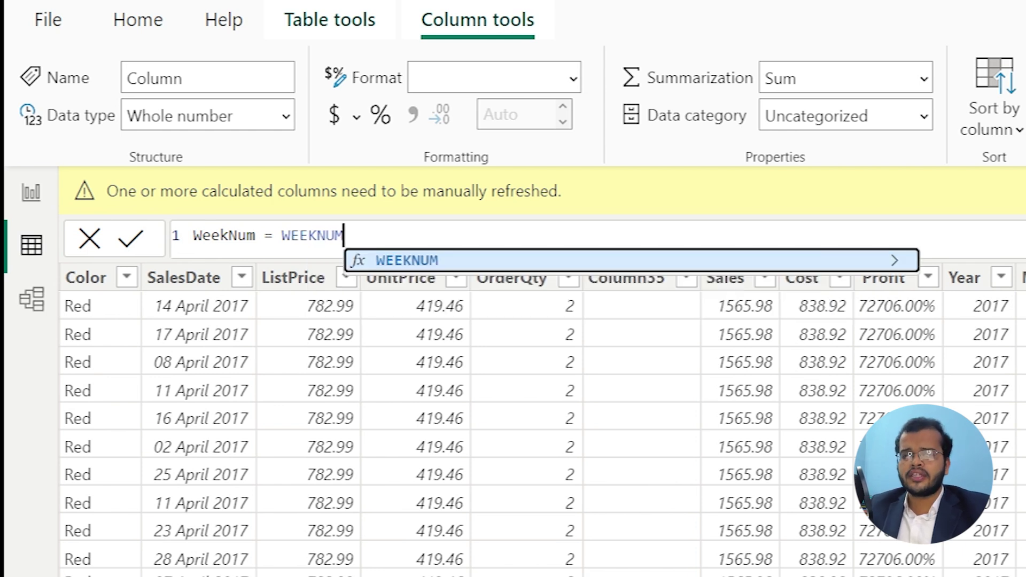
type("(")
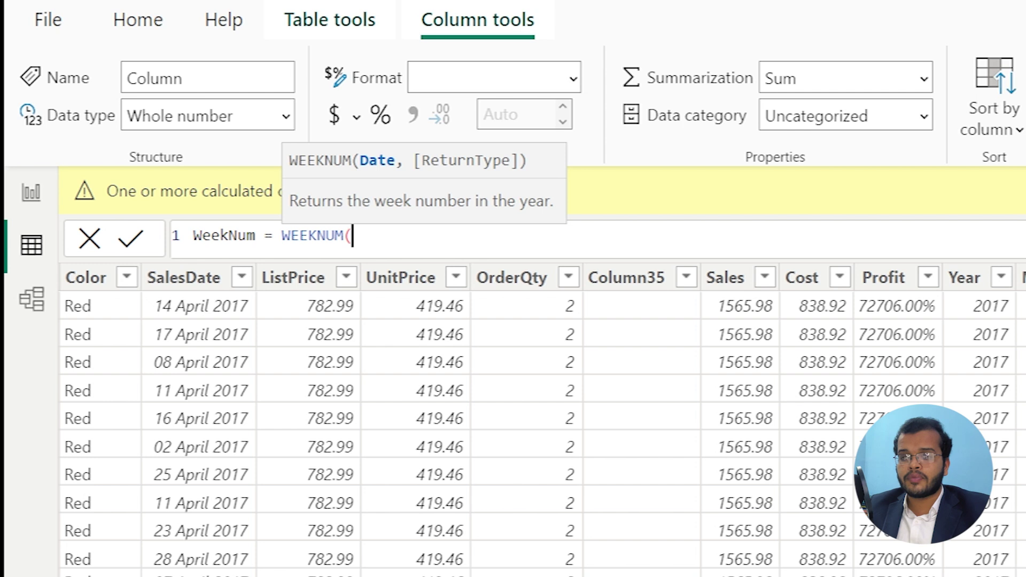
type("SALESDA")
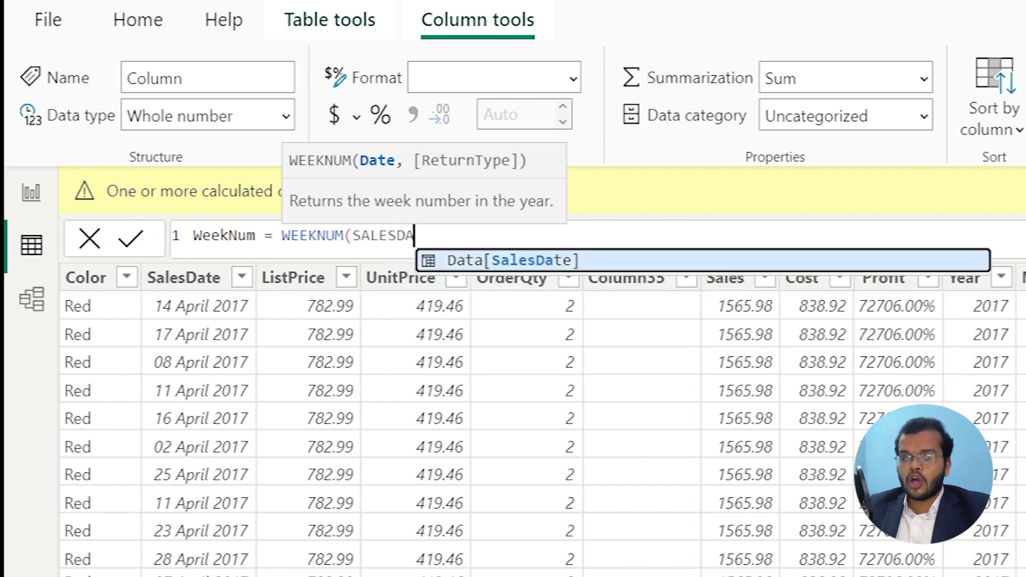
key("Tab")
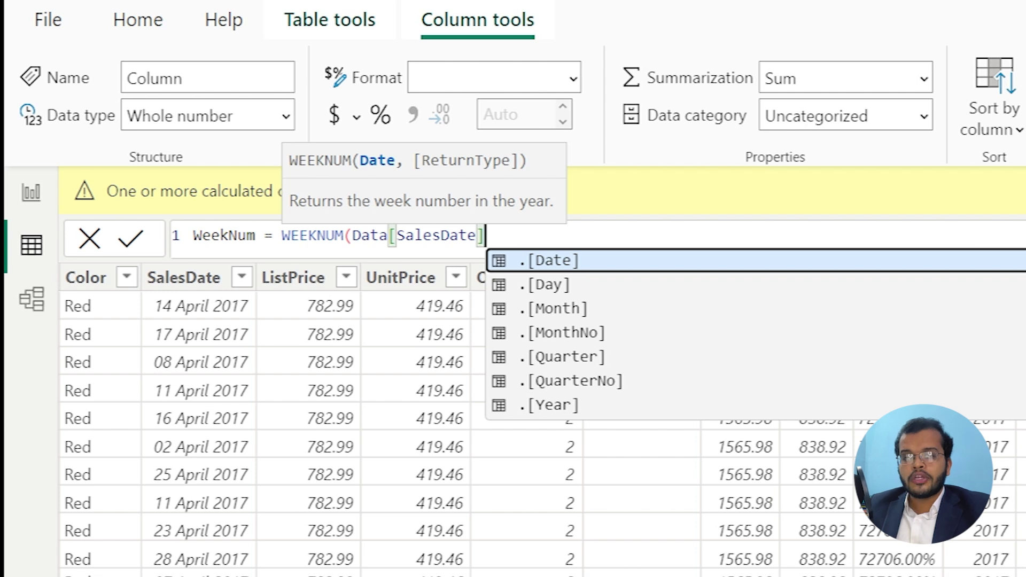
type(")")
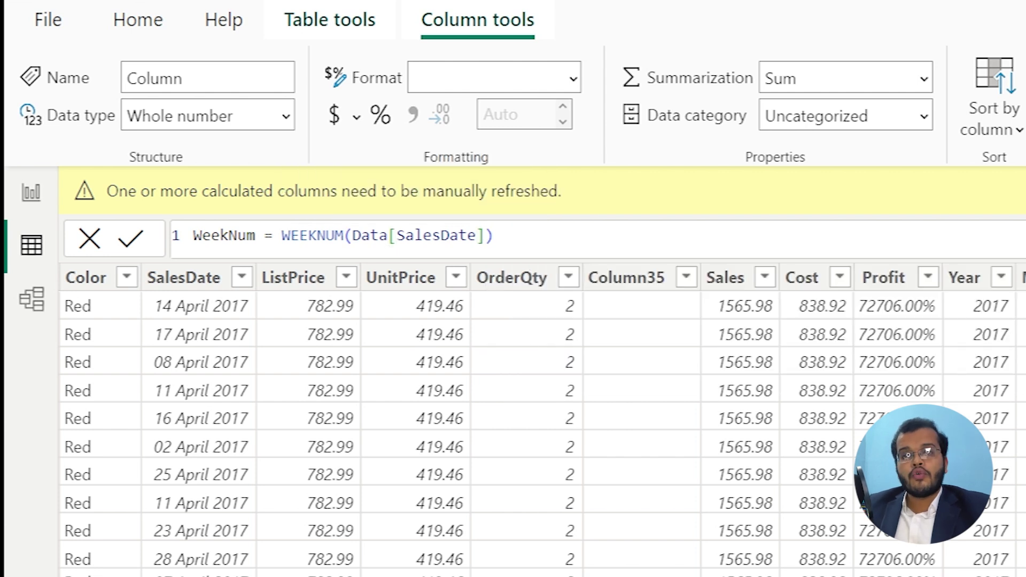
key("Return")
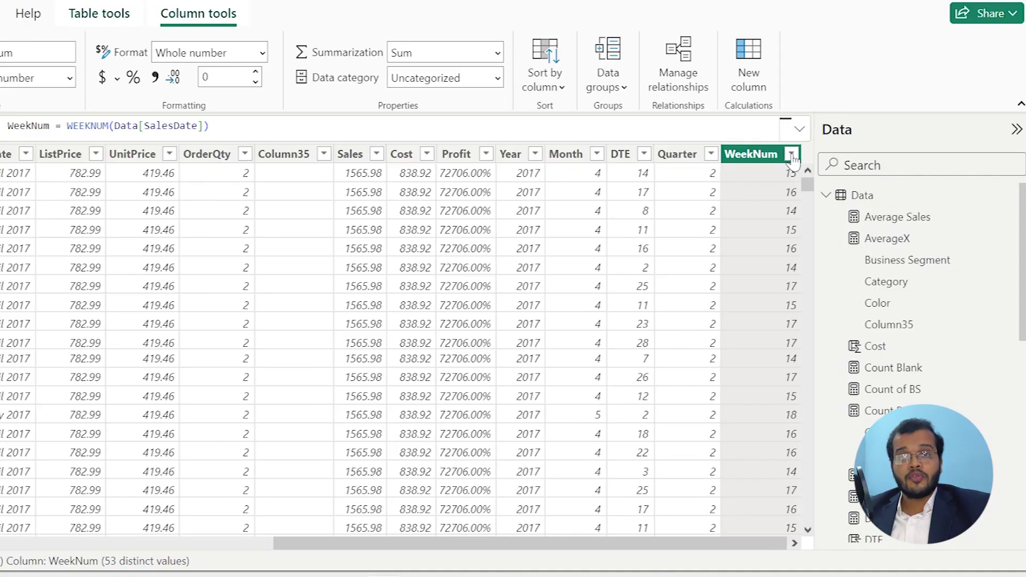
Examine the full list of distinct values in the WeekNum column's filter, then close it.
left_click(791, 155)
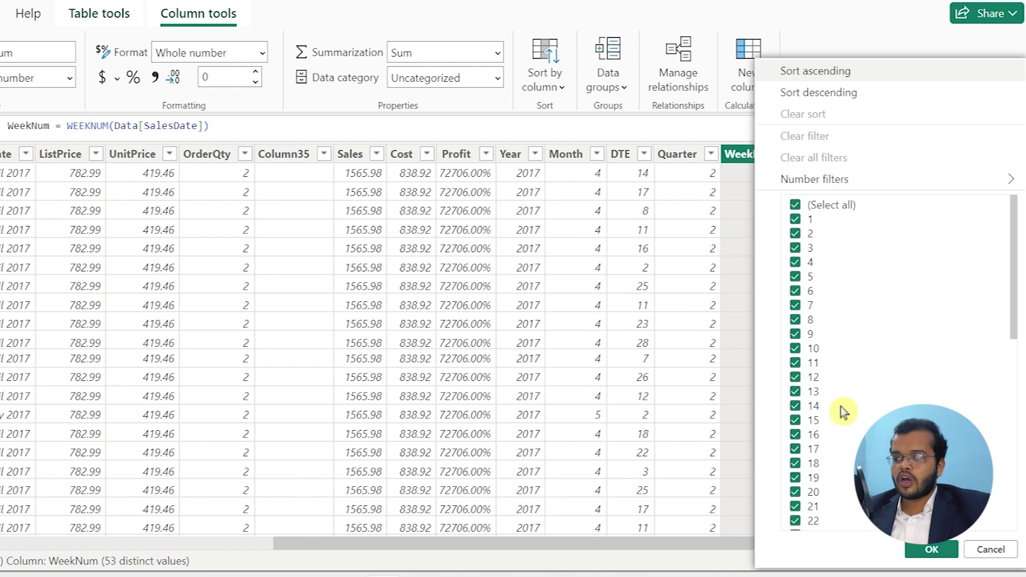
scroll(836, 427, "down", 10)
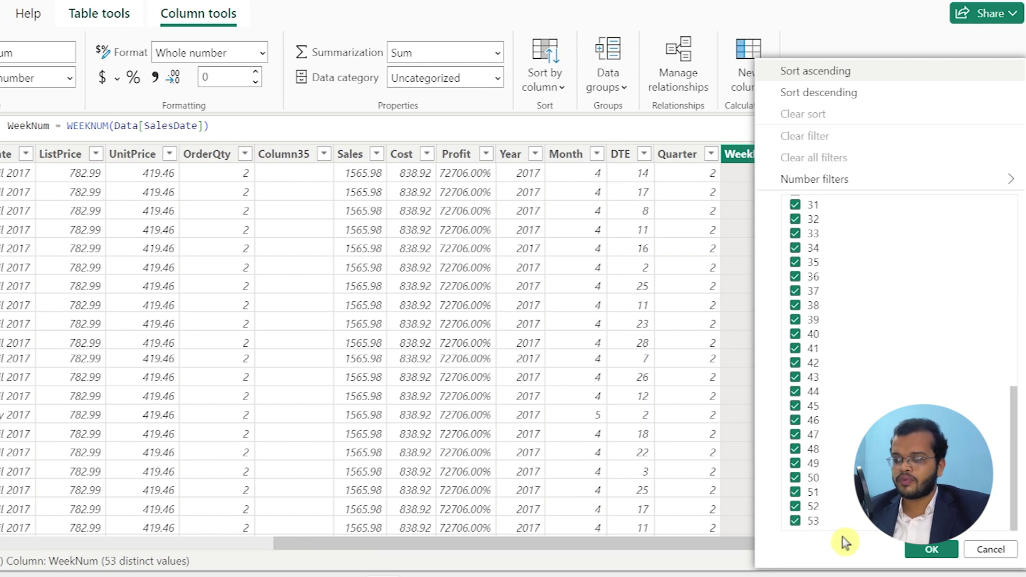
left_click(956, 549)
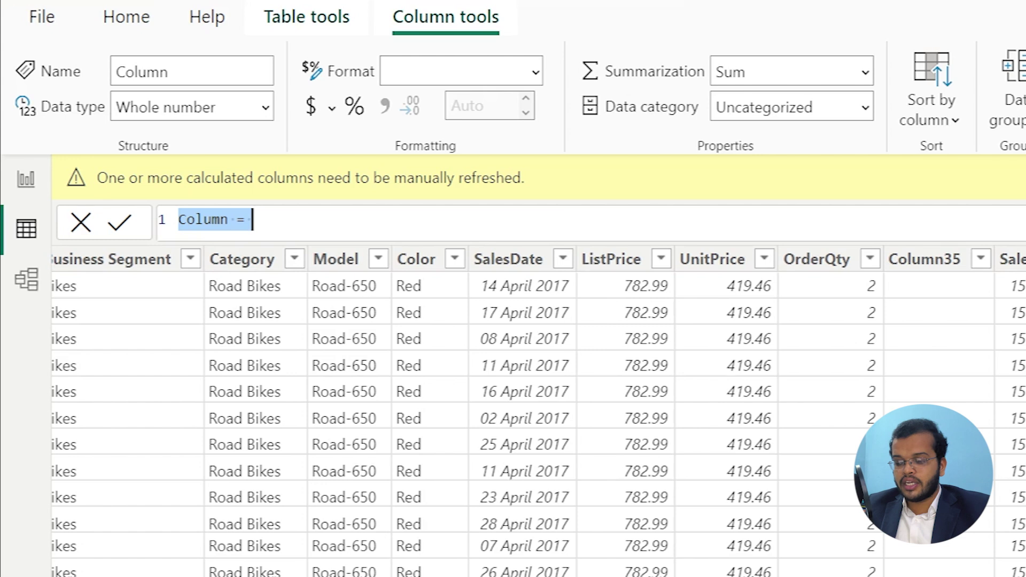
Add a calculated column with the formula WeekDay = WEEKDAY(Data[SalesDate]) and check its distinct values.
type("WeekDay")
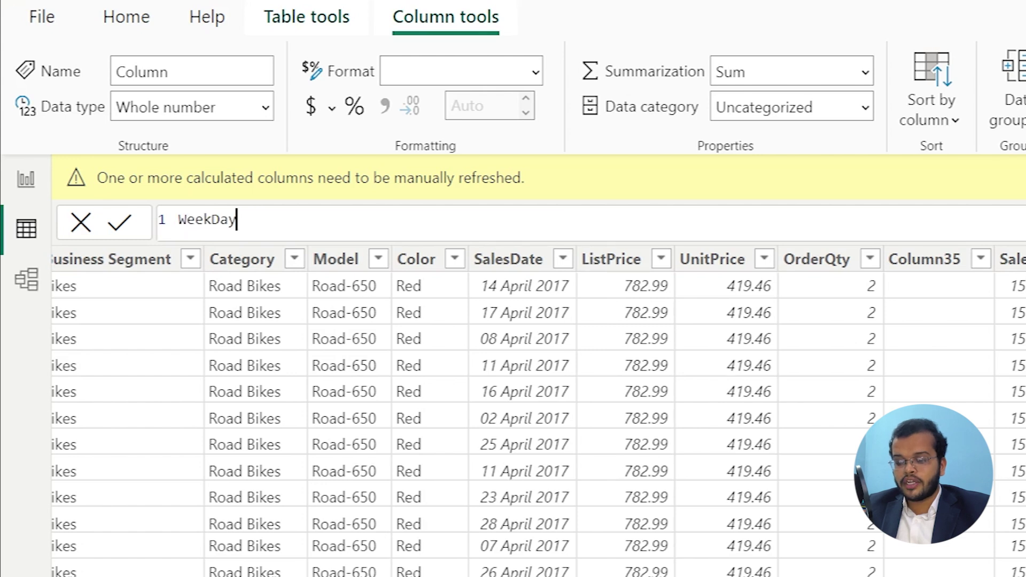
type(" =")
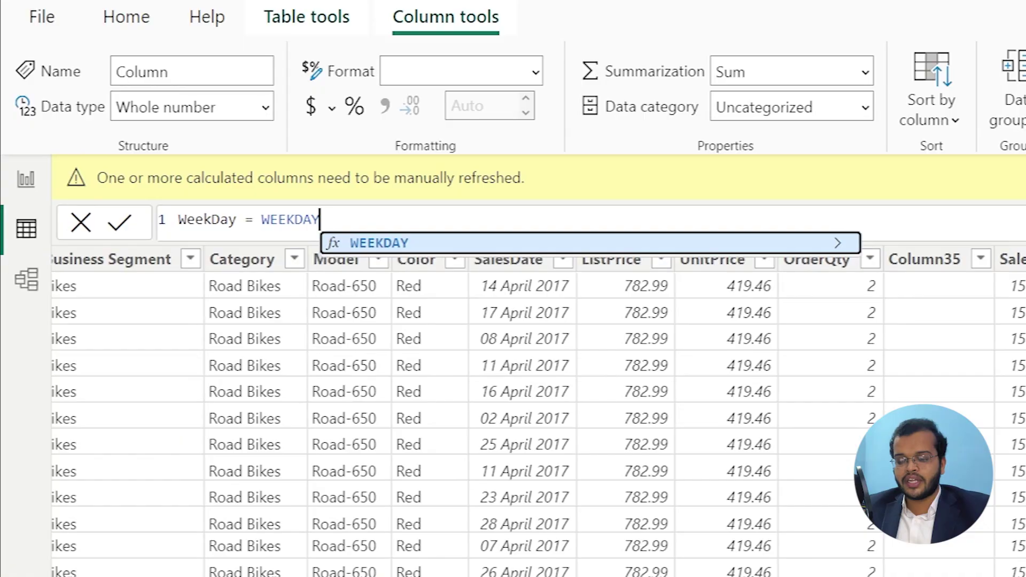
type("(SA")
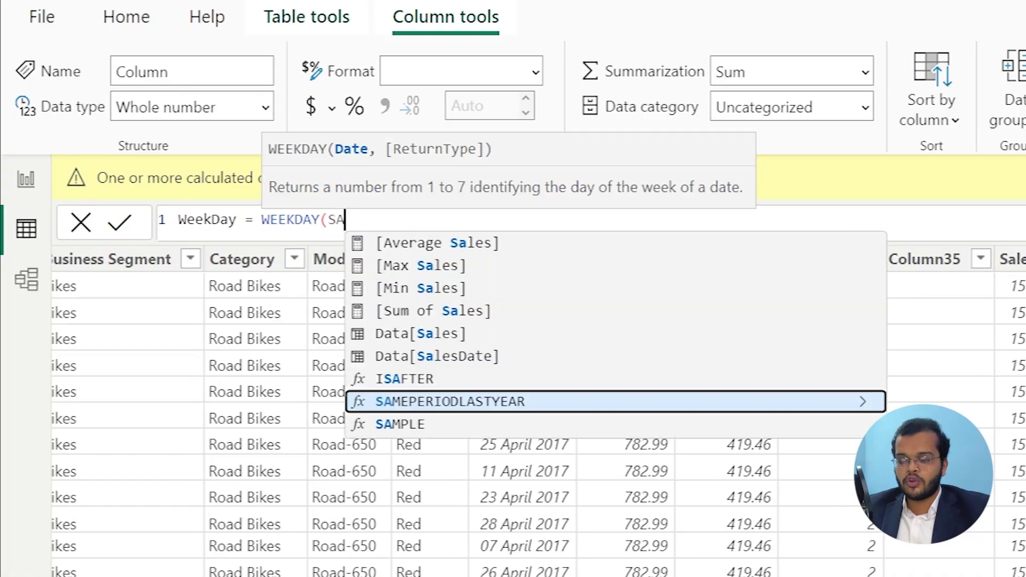
type("LESDA")
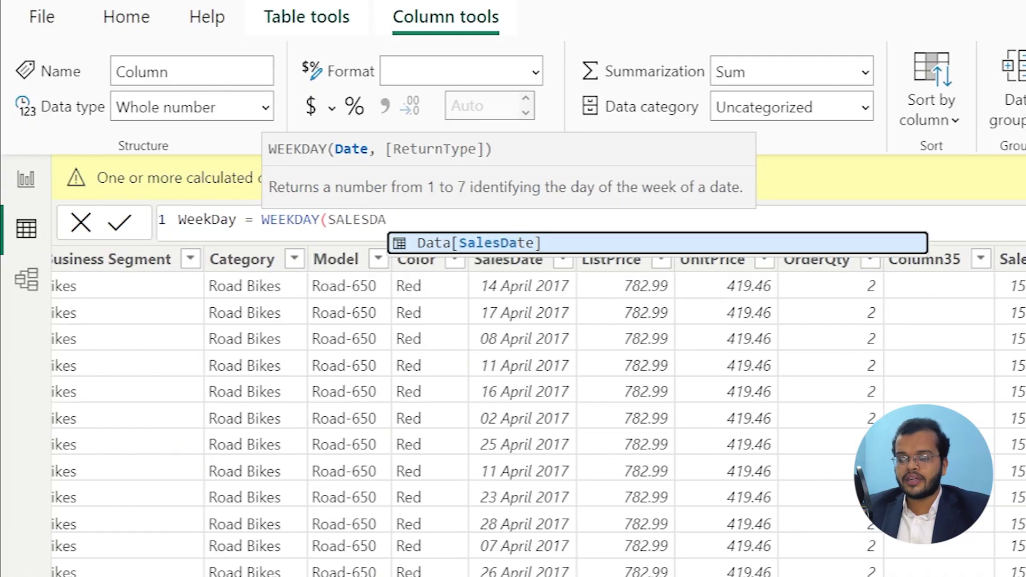
key("Tab")
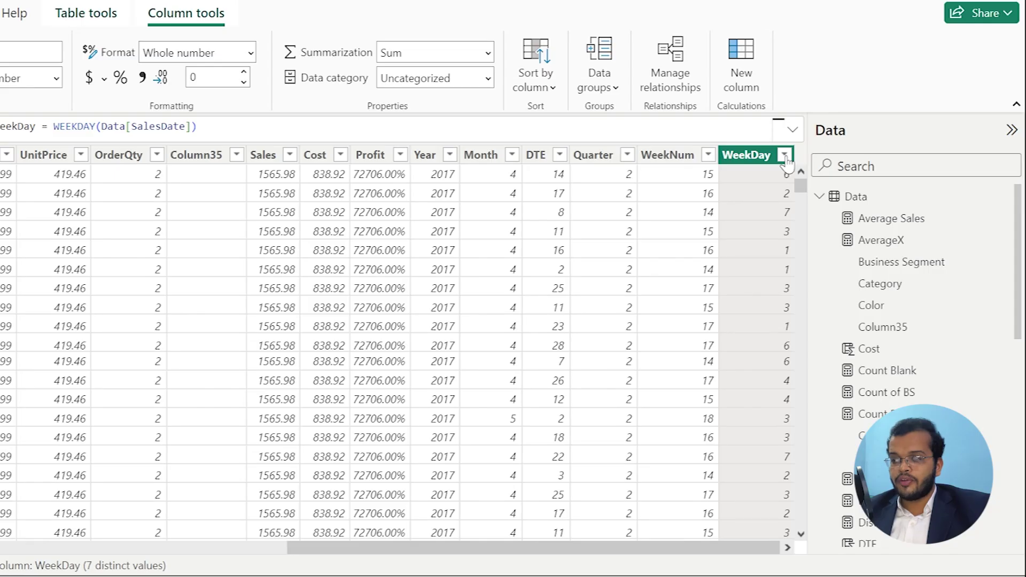
left_click(785, 155)
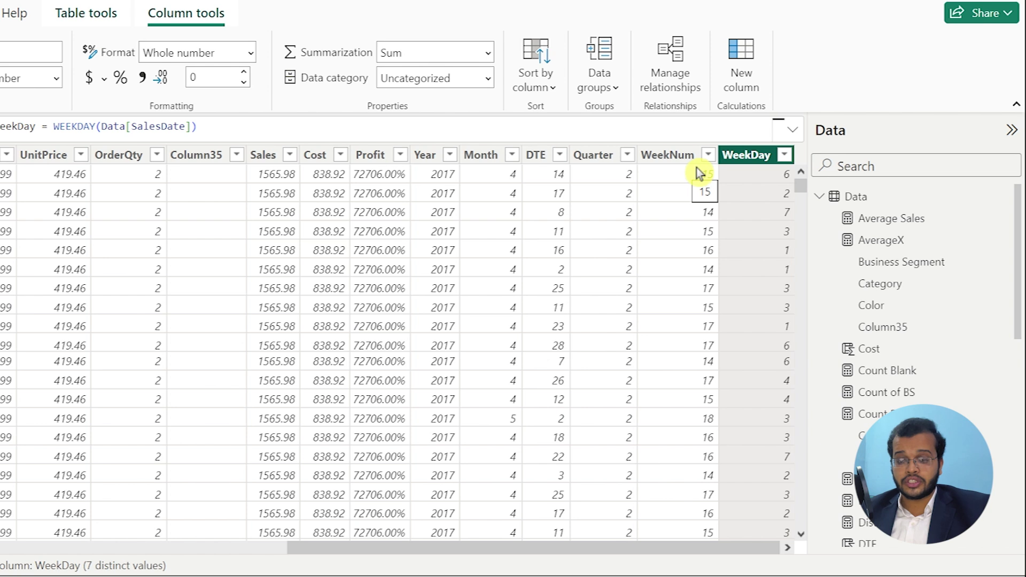
Switch to the Orders table and examine its Order Date and Ship Date columns.
left_click(819, 194)
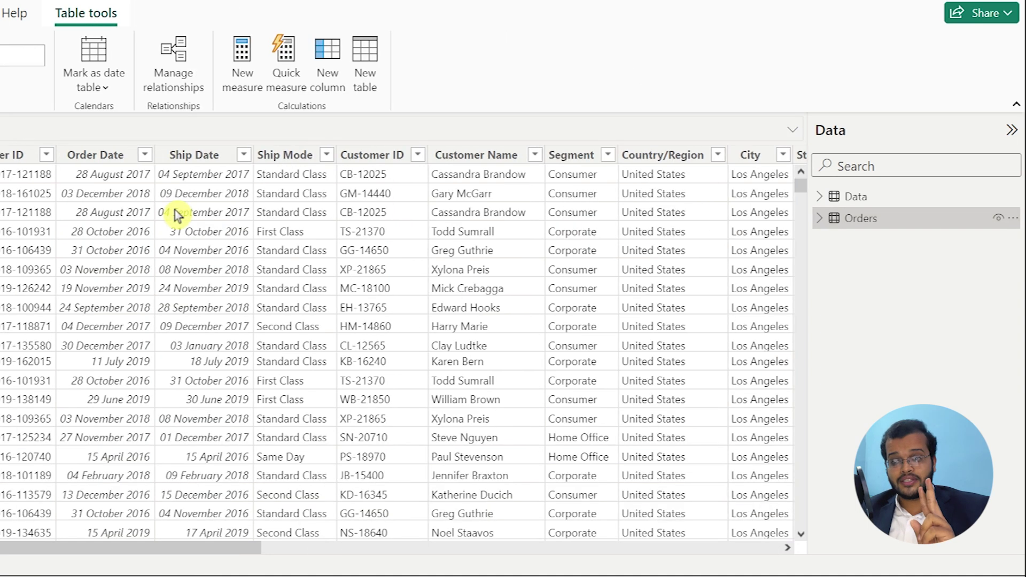
left_click(101, 160)
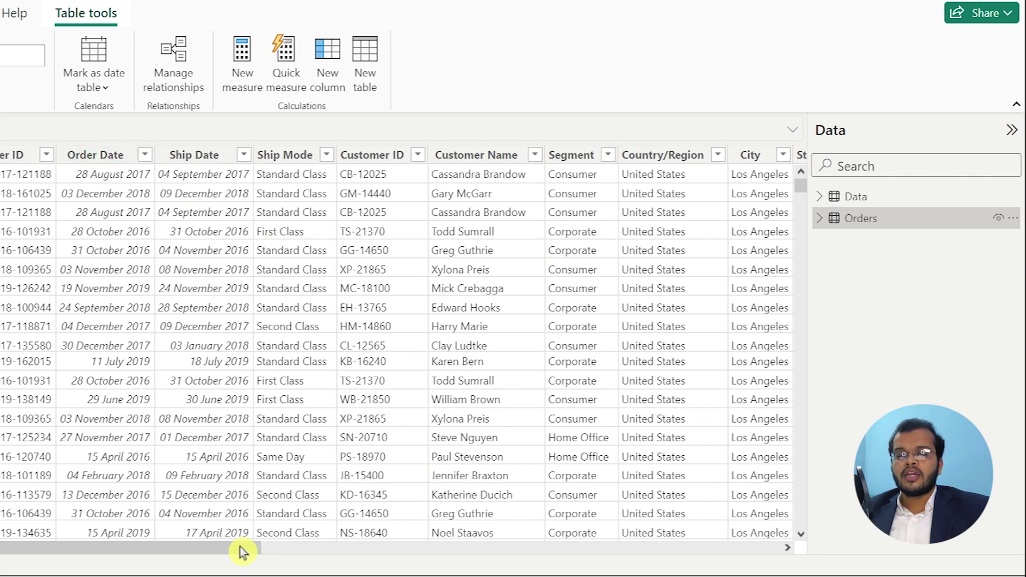
left_click_drag(241, 549, 639, 550)
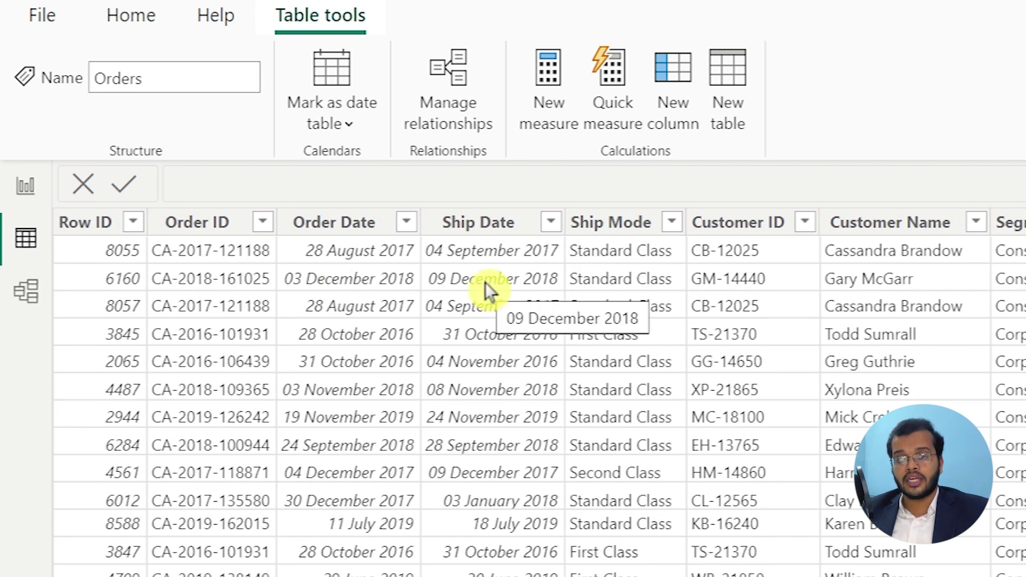
scroll(435, 326, "down", 2)
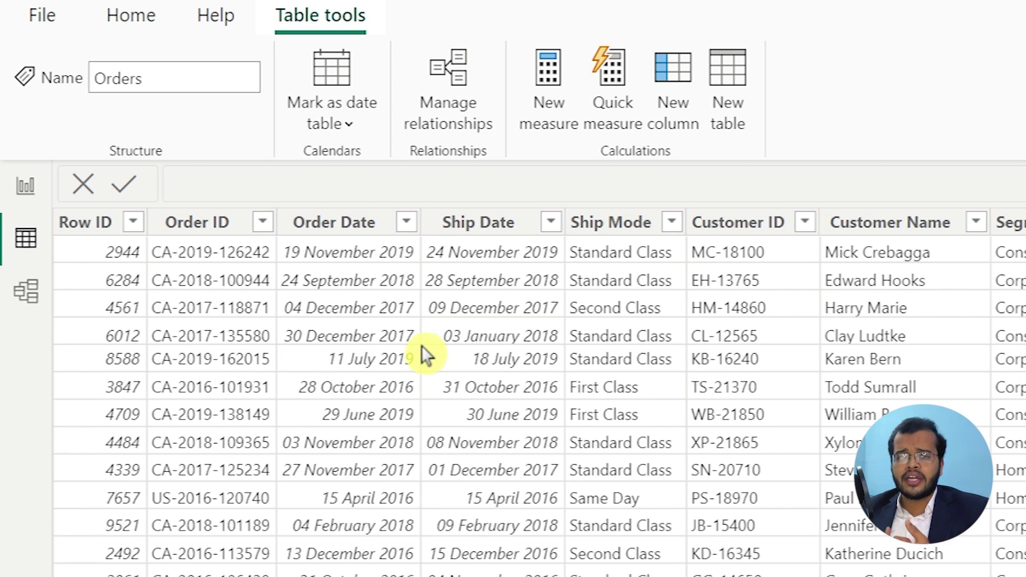
scroll(422, 347, "down", 2)
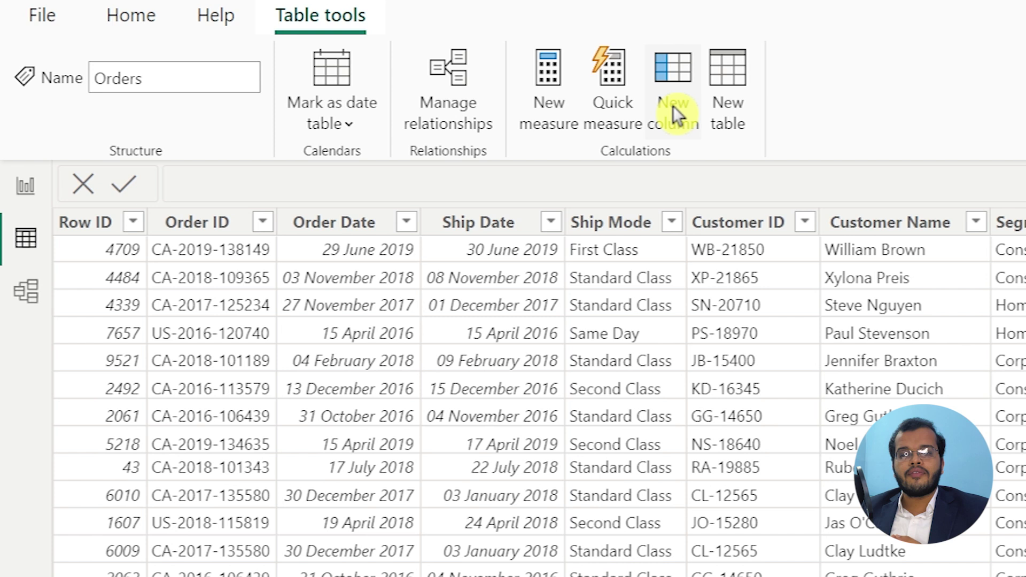
Start a calculated column in the Orders table named DTEDIFF, using DATEDIFF with Orders[Order Date] as the first date.
left_click(673, 106)
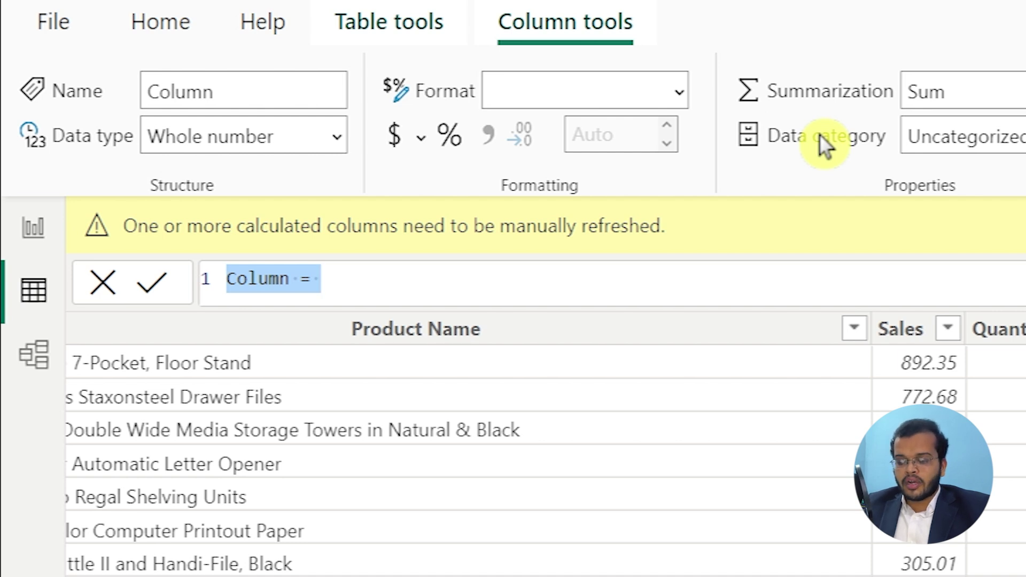
type("DTE")
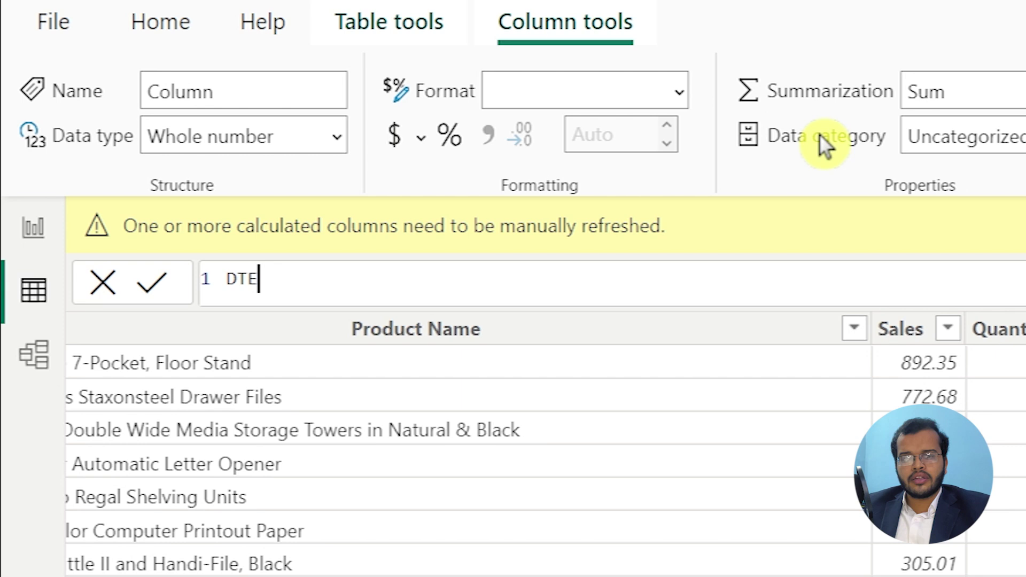
type("D")
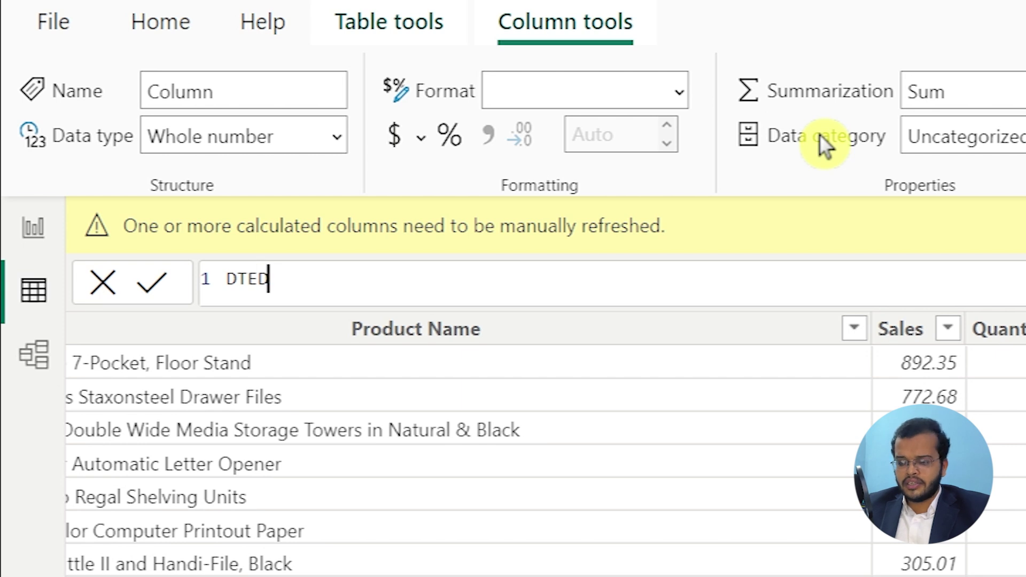
type("IFF =")
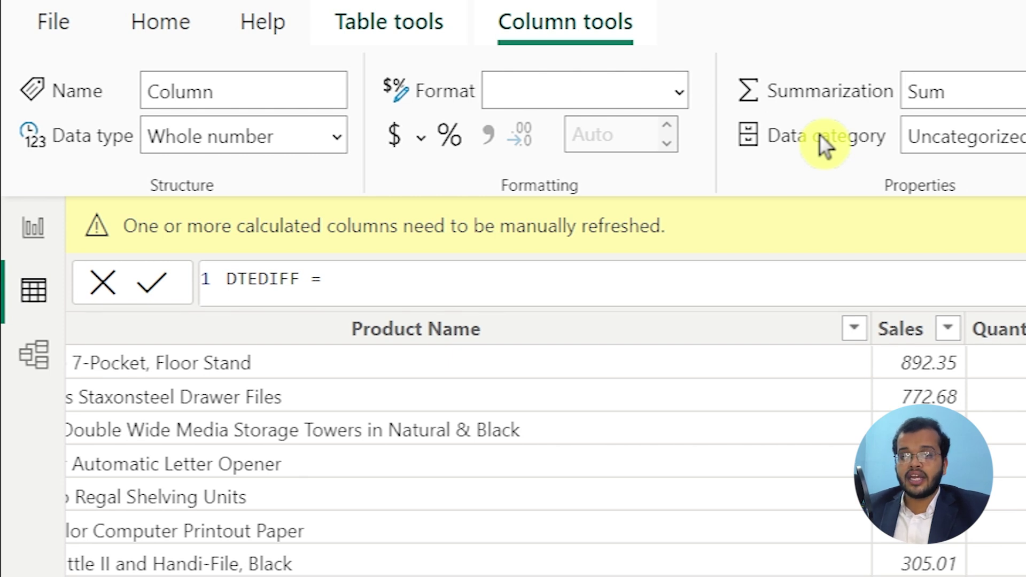
type(" DATEDIFF")
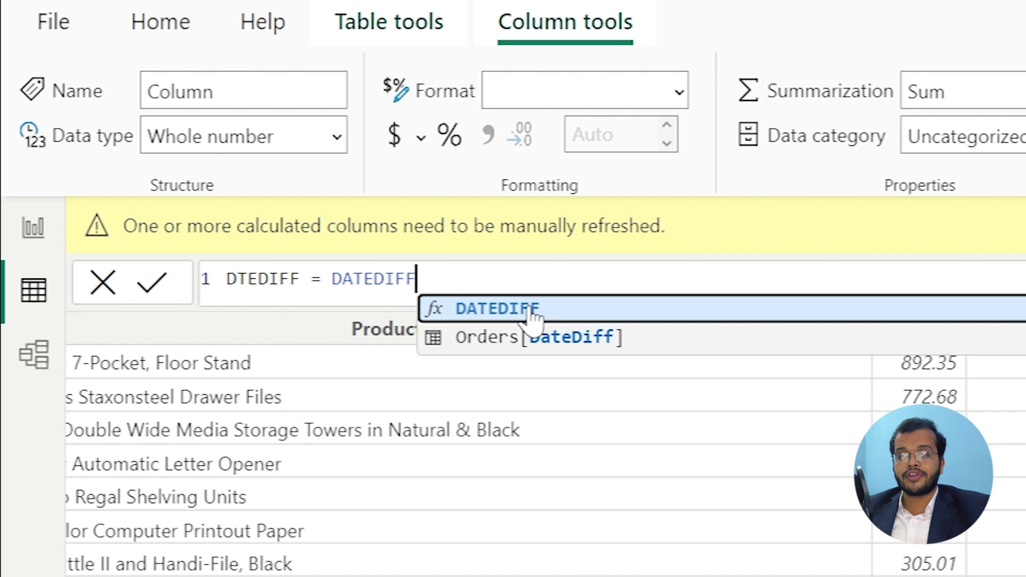
type("(ORDE")
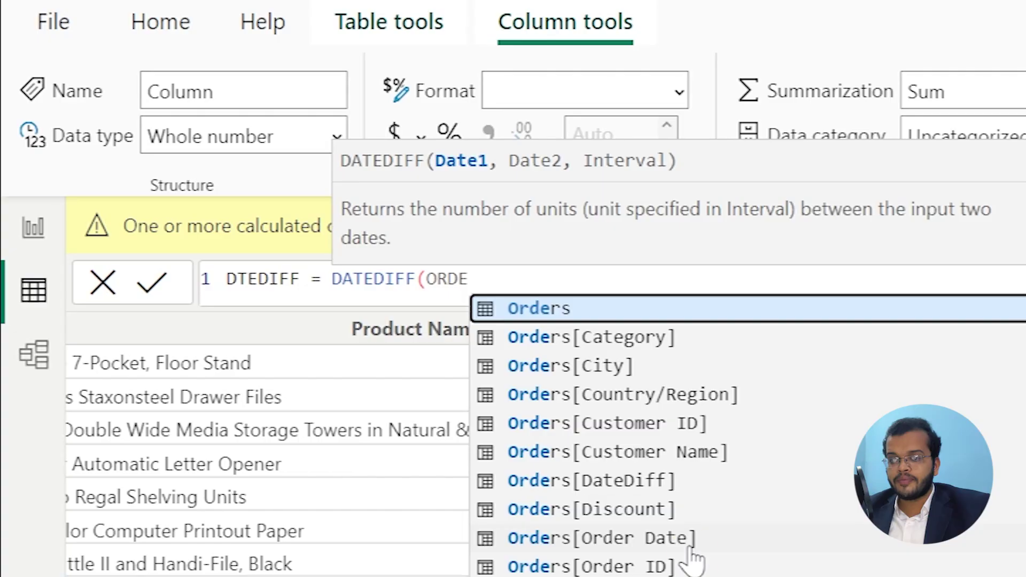
left_click(687, 544)
type(",")
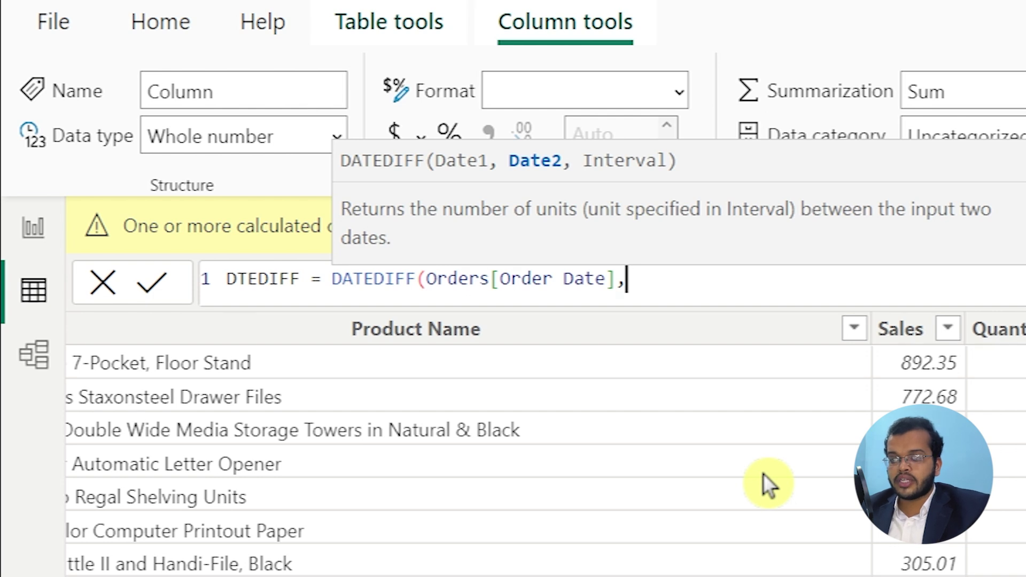
Complete the DTEDIFF formula with Orders[Ship Date] as the second date and DAY as the interval, and commit it.
type("Orders[Ship Date]")
left_click(831, 313)
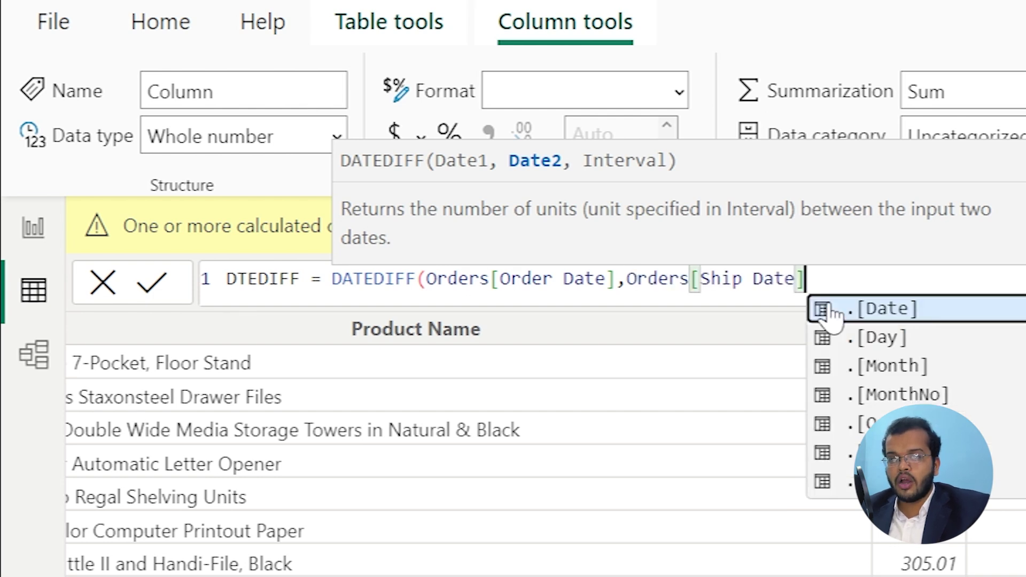
type(",")
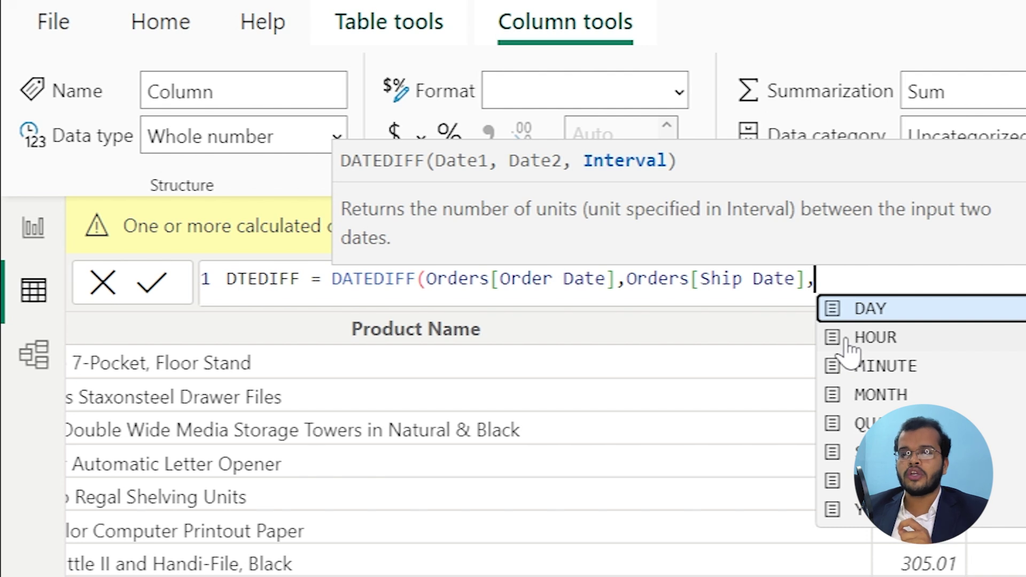
left_click(868, 308)
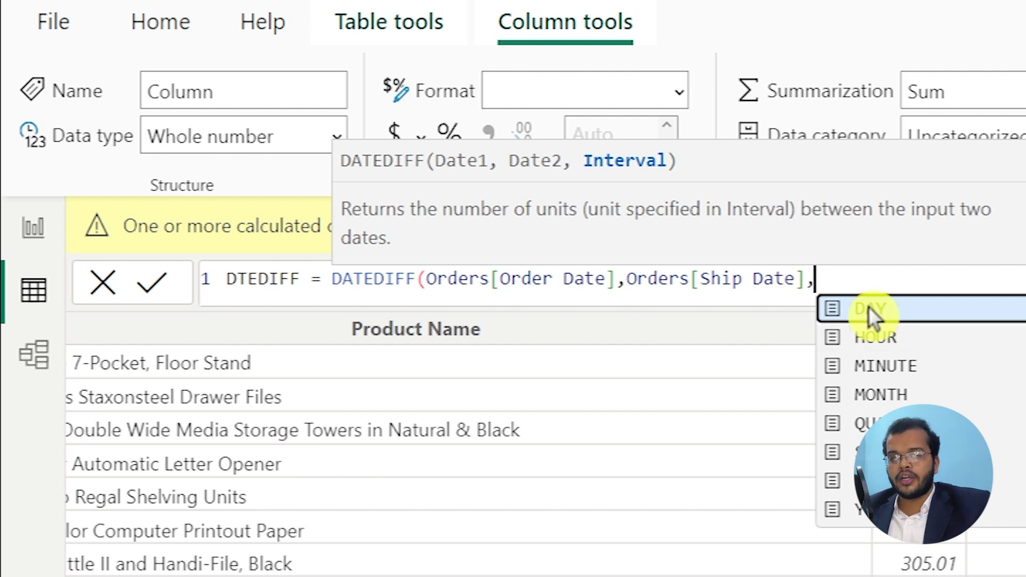
type(")")
key("Return")
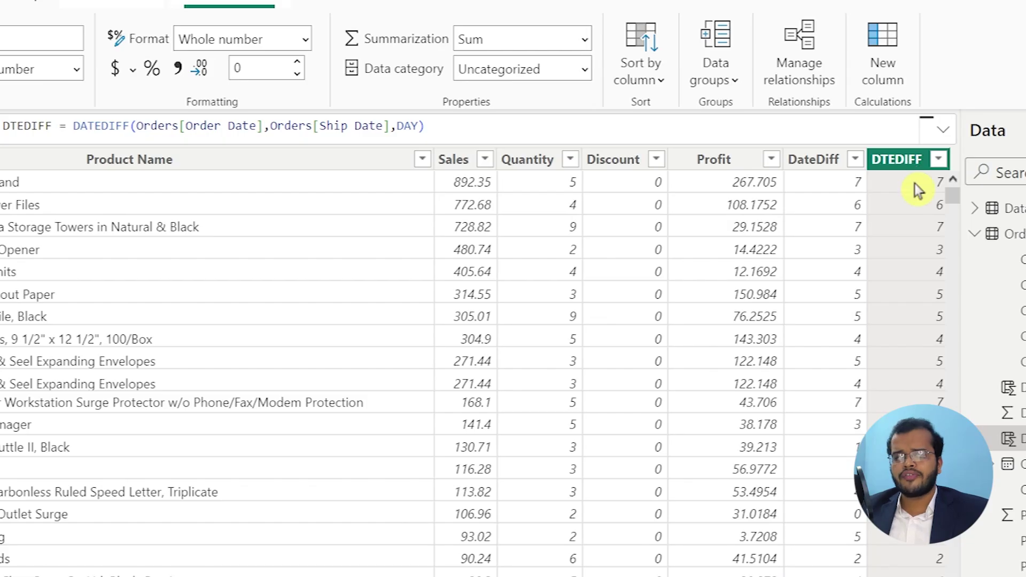
scroll(481, 364, "left", 10)
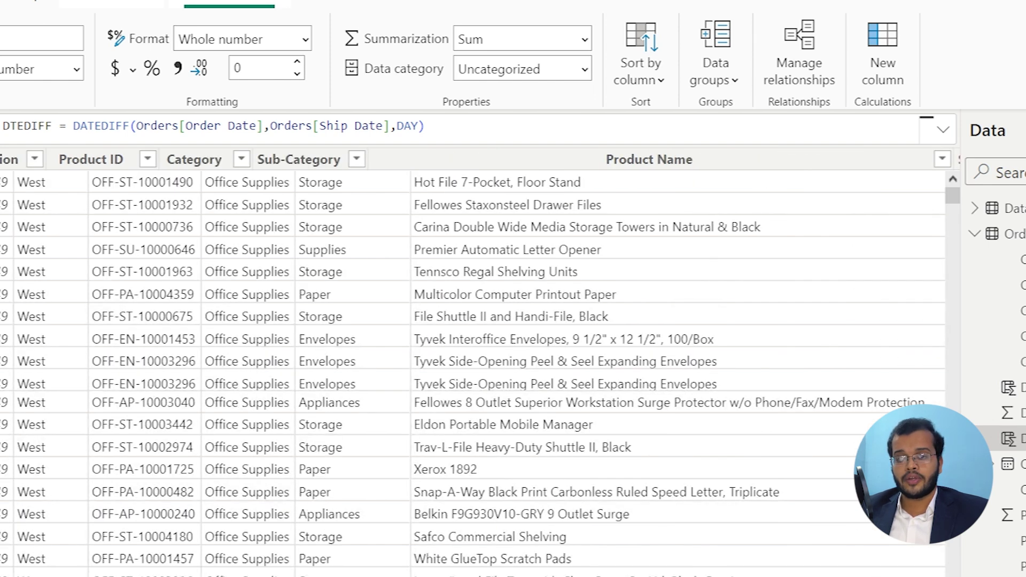
scroll(111, 188, "left", 5)
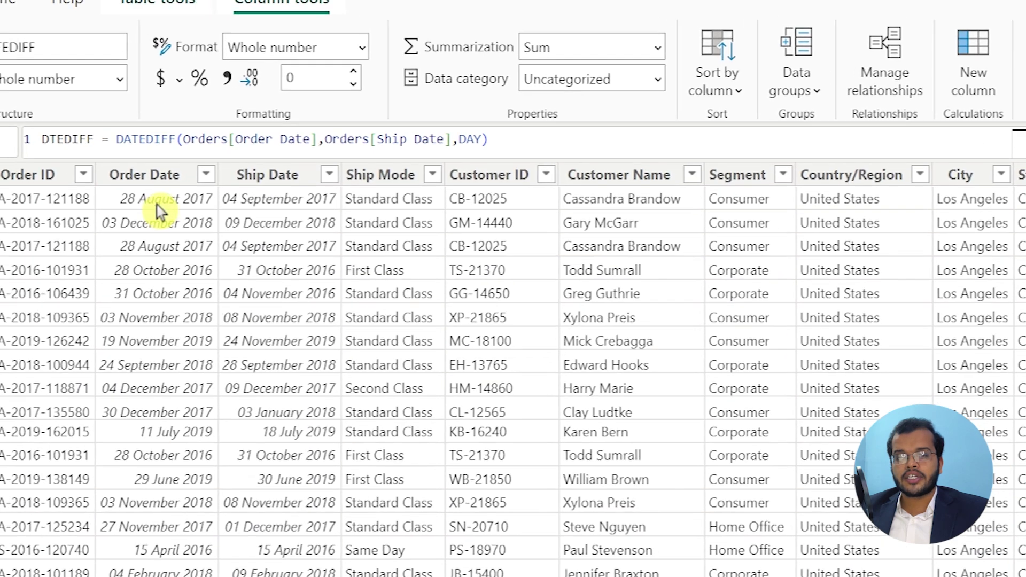